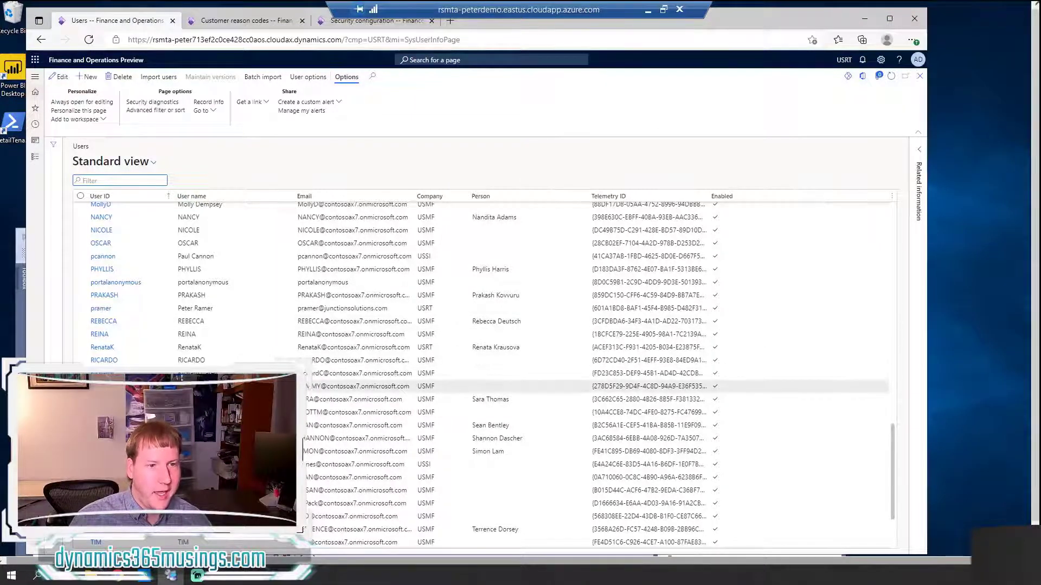
# Open the record of the USRT user with the Junction Solutions e-mail and select their Retail operations manager role.
pyautogui.scroll(-3, 216, 303)
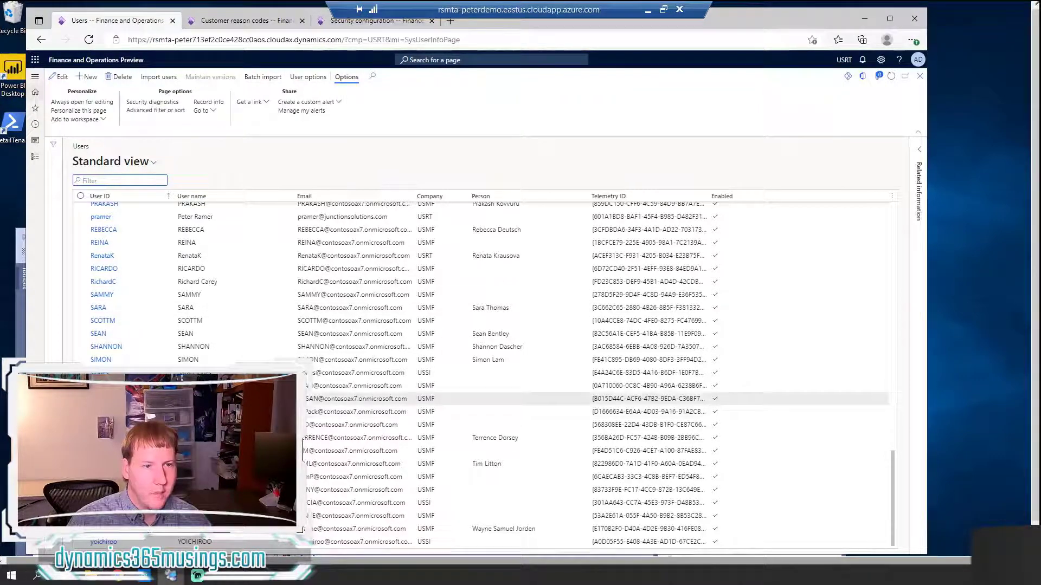
pyautogui.scroll(2, 99, 246)
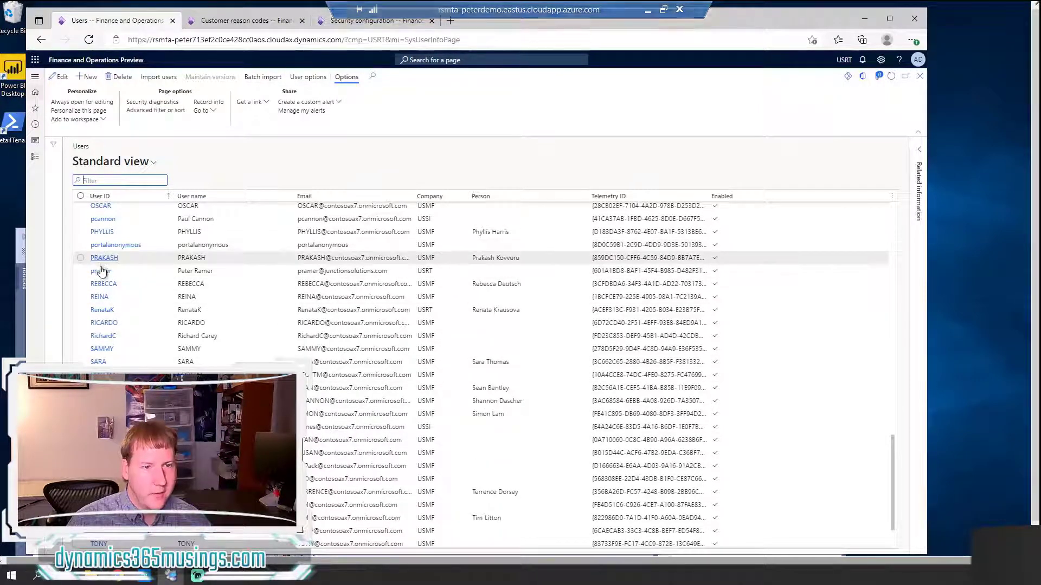
pyautogui.click(97, 271)
pyautogui.doubleClick(220, 276)
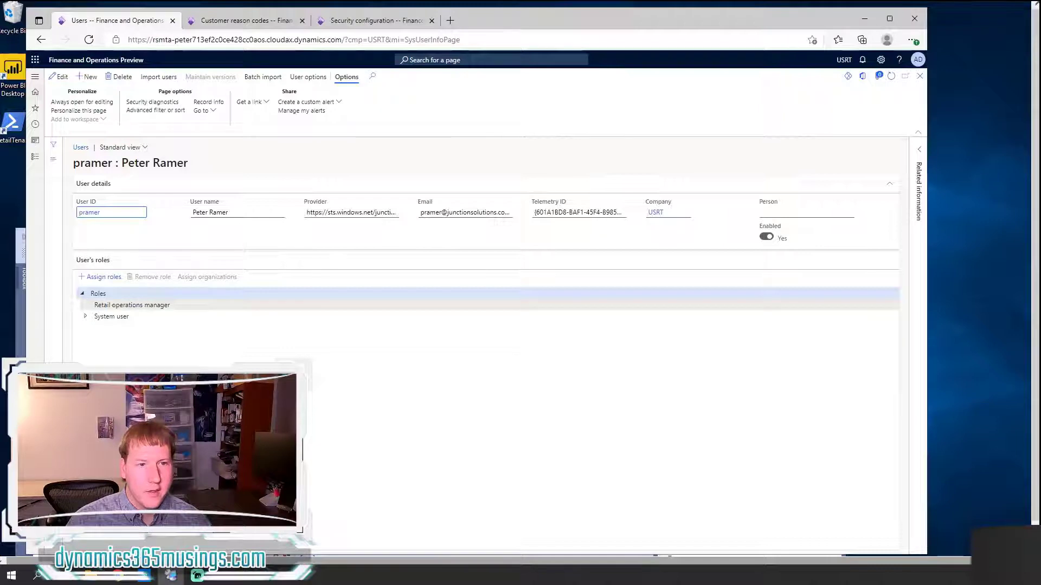
pyautogui.click(114, 306)
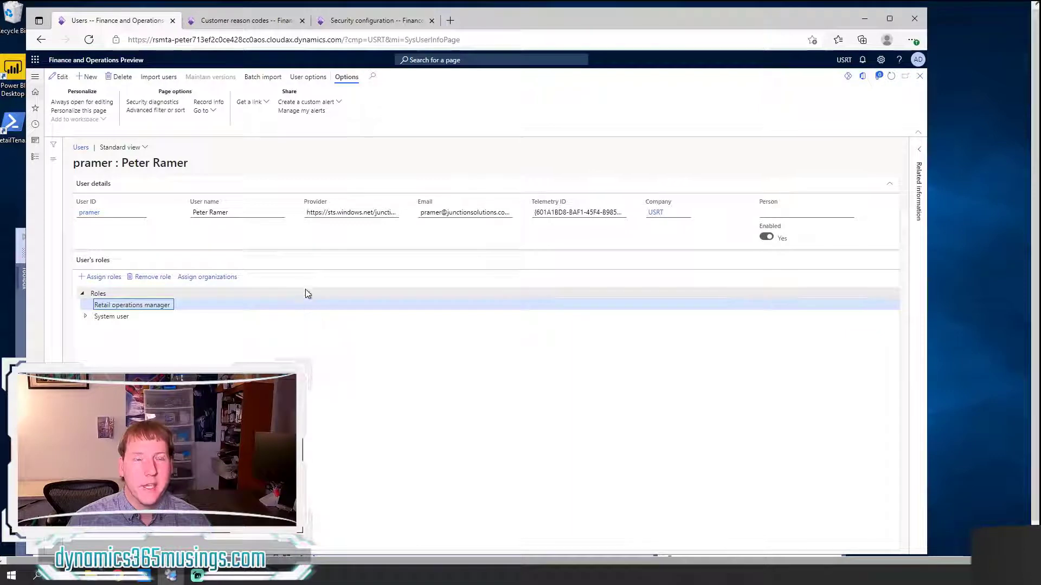
# Switch to the Customer reason codes page and look up its location in the Accounts receivable module's setup section.
pyautogui.click(224, 24)
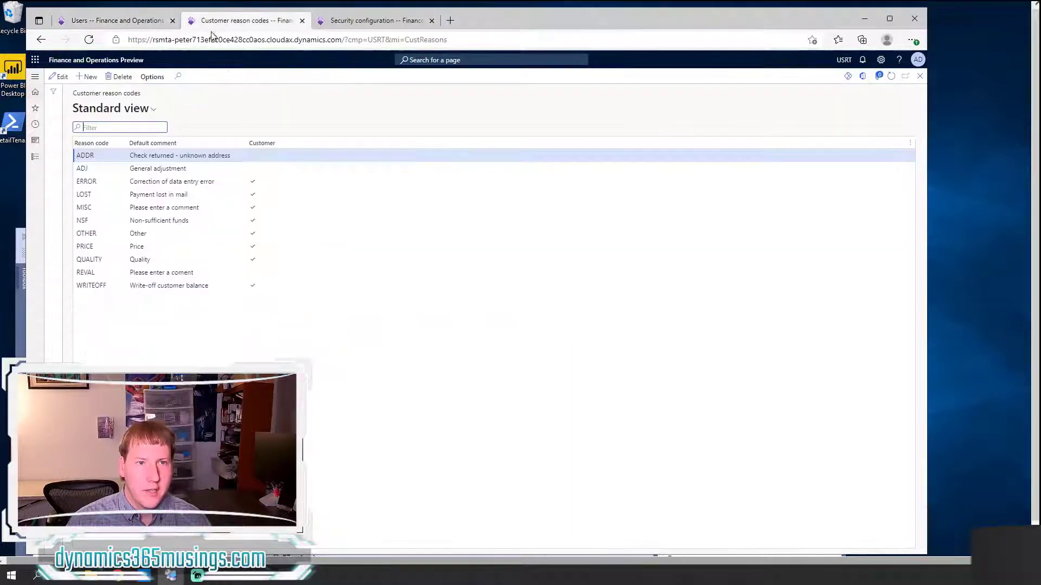
pyautogui.click(33, 162)
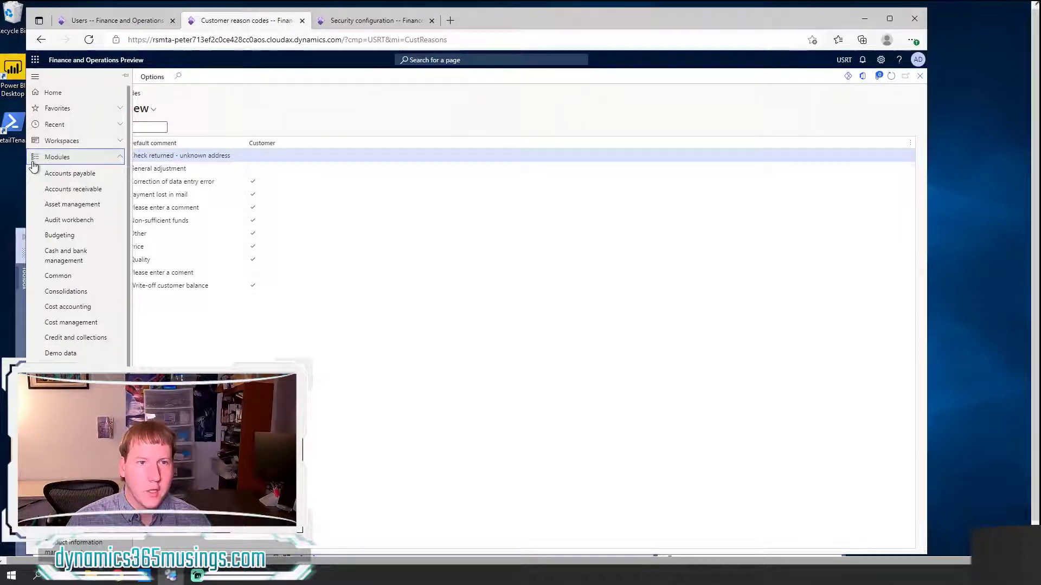
pyautogui.click(86, 192)
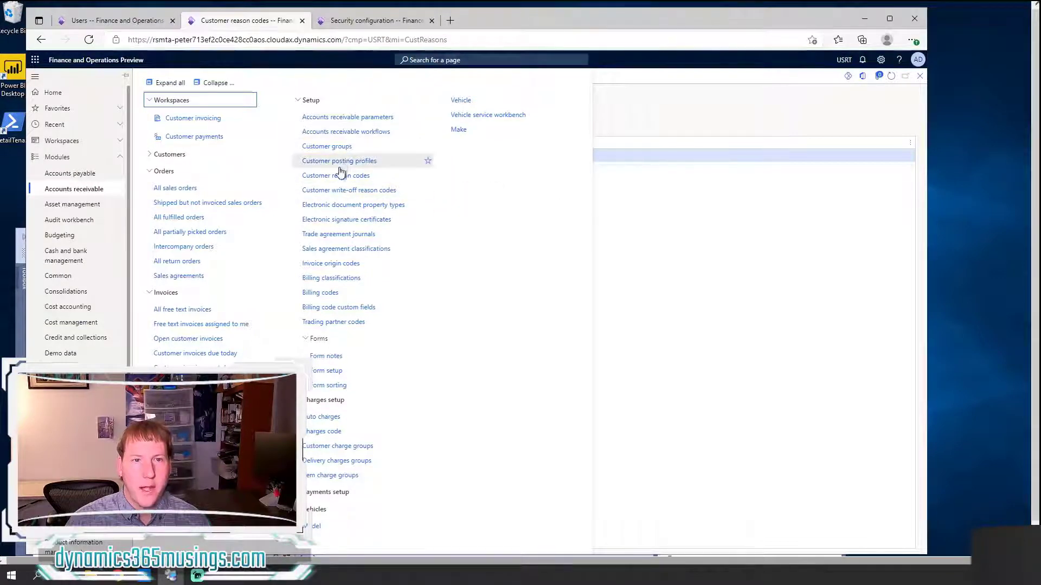
pyautogui.click(708, 249)
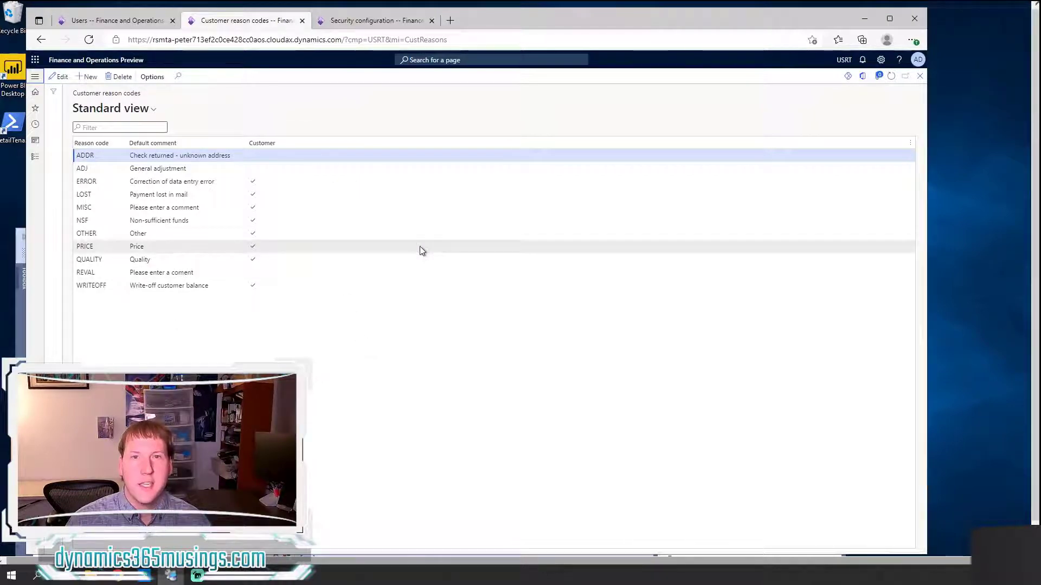
# Run security diagnostics on the Customer reason codes page and compare the listed roles with the user's assigned roles.
pyautogui.click(152, 78)
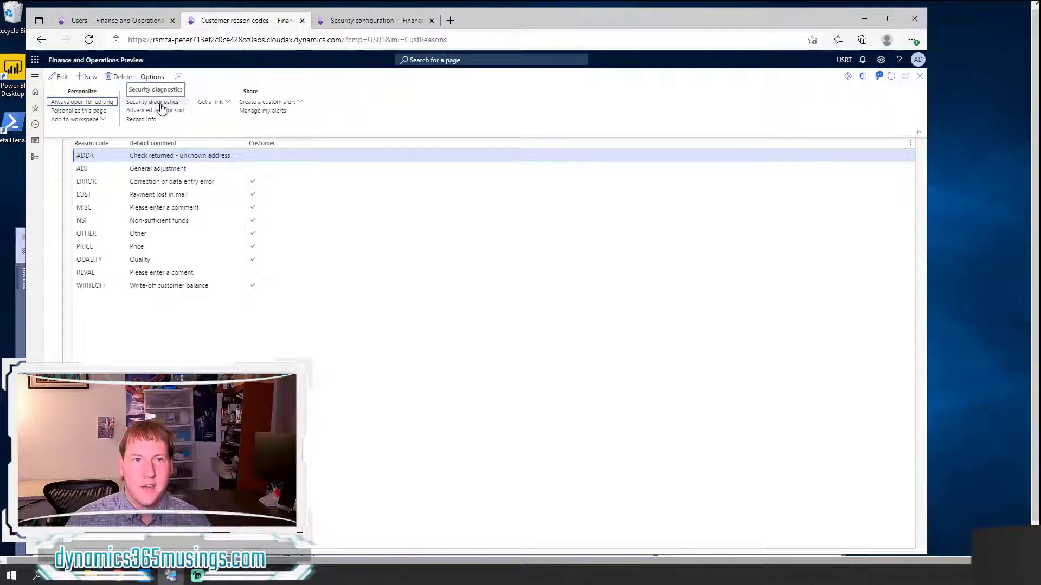
pyautogui.click(152, 102)
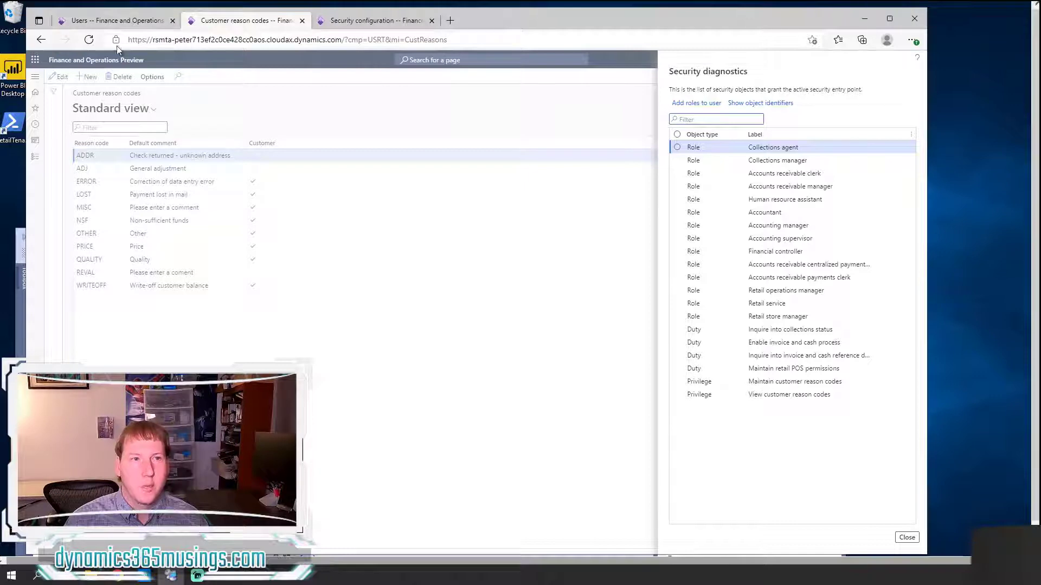
pyautogui.click(122, 22)
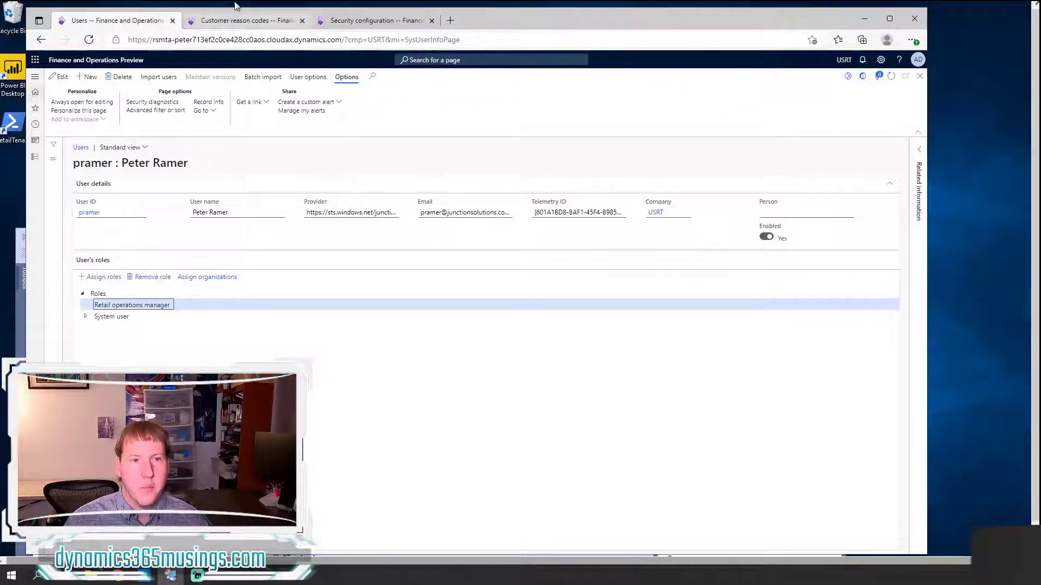
pyautogui.click(239, 21)
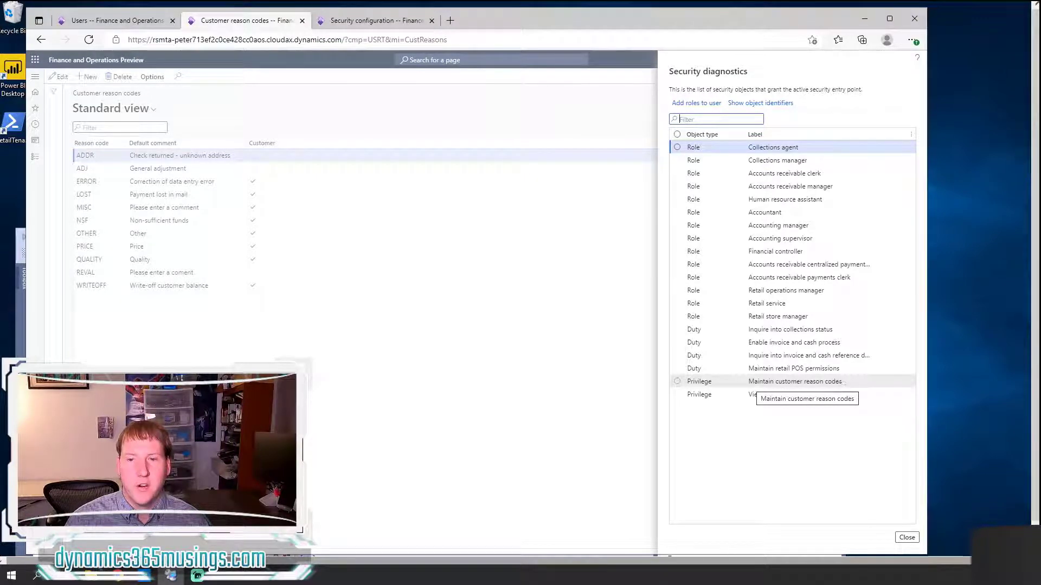
pyautogui.click(109, 20)
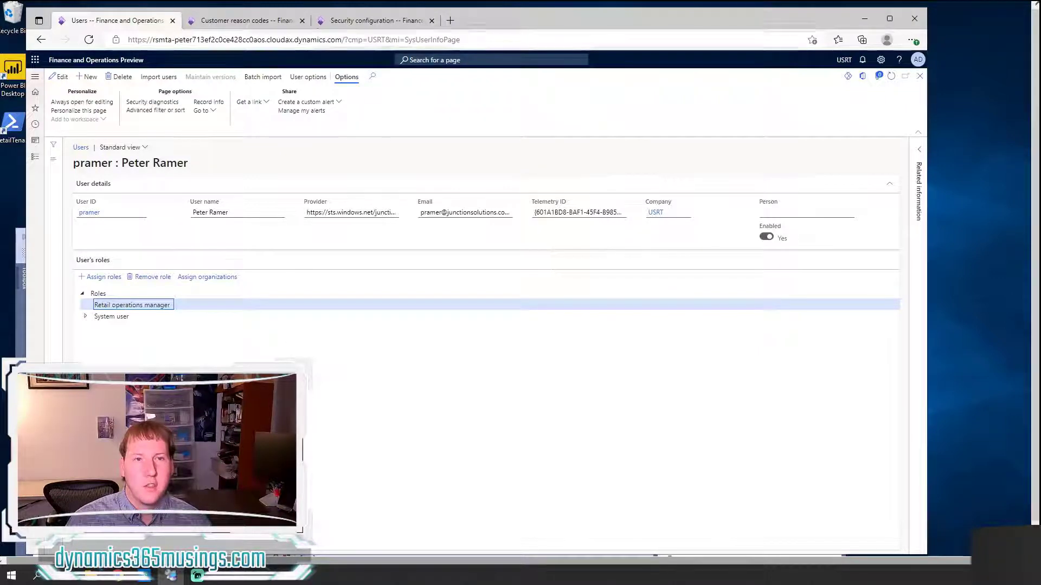
# Go to the Security configuration page and look up its menu path by searching pages for "security configura".
pyautogui.click(359, 21)
pyautogui.click(469, 60)
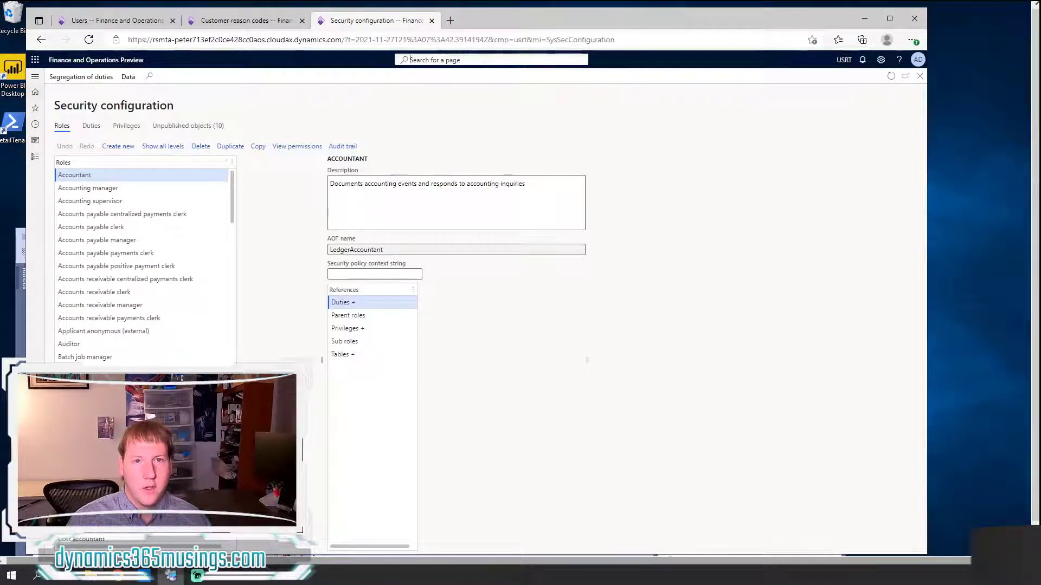
pyautogui.write('security ')
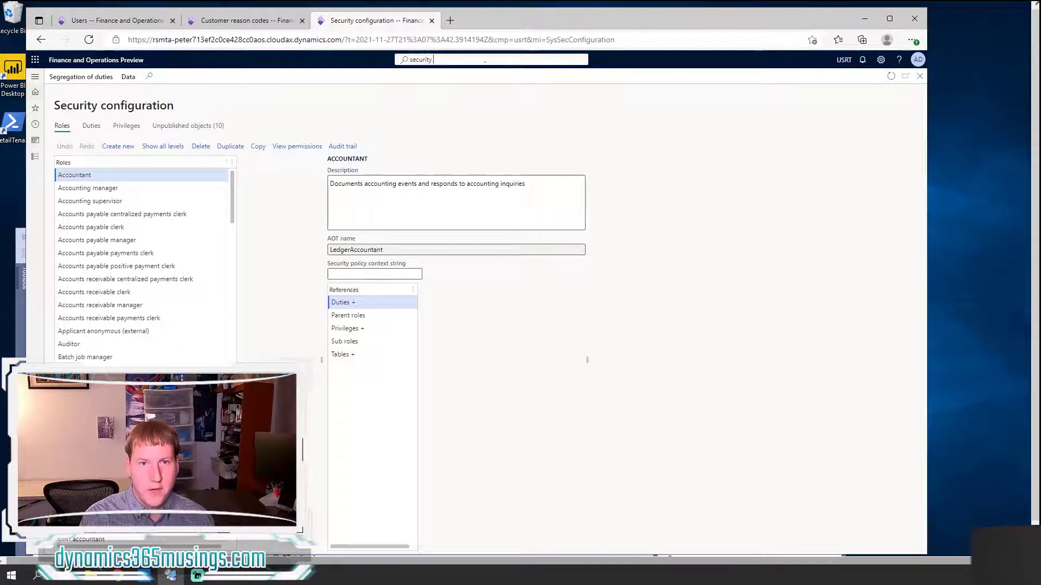
pyautogui.write('configura')
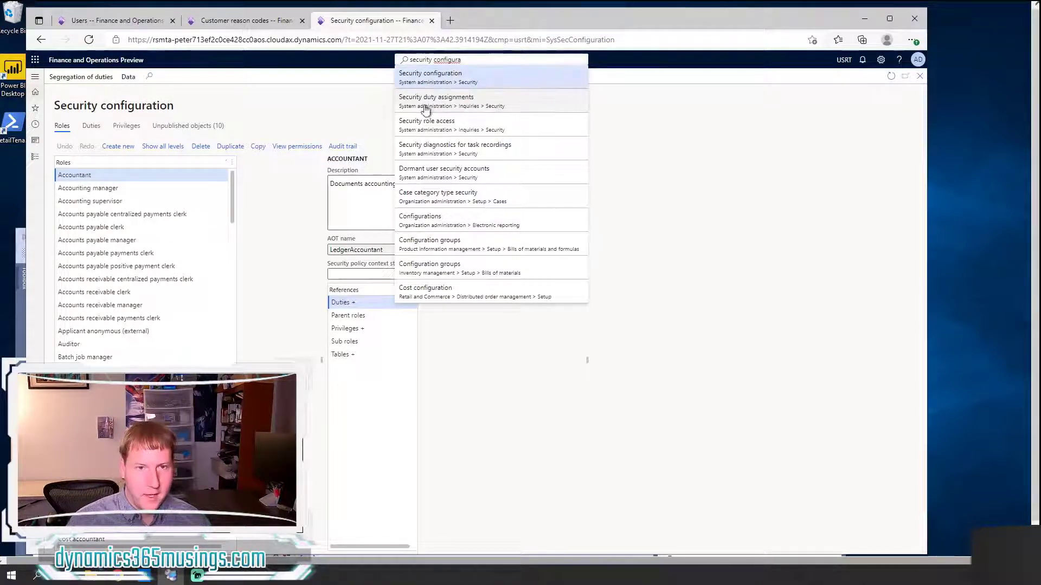
pyautogui.click(343, 112)
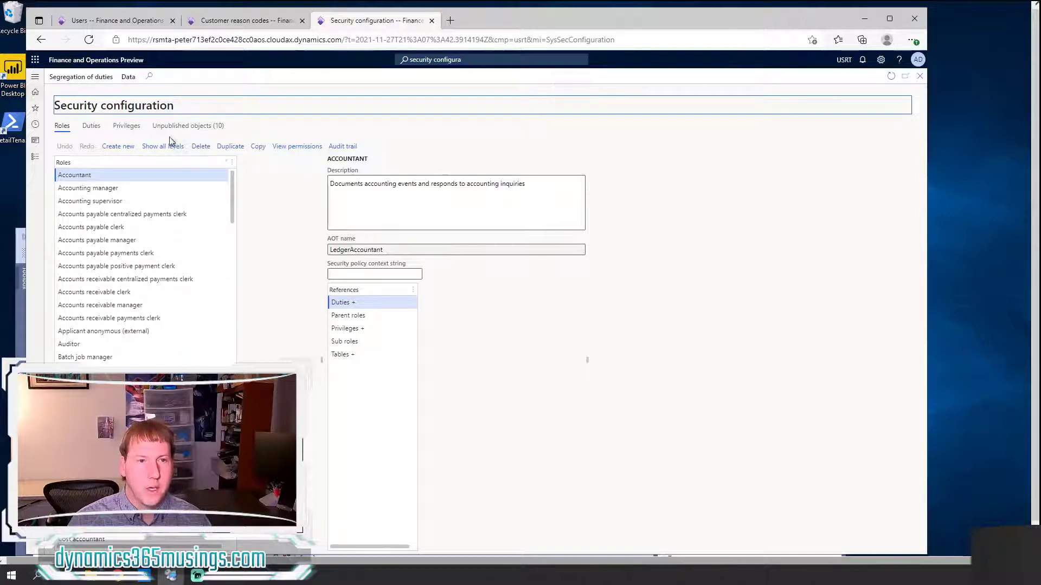
# Filter the security roles to those beginning with "retail operations".
pyautogui.click(90, 164)
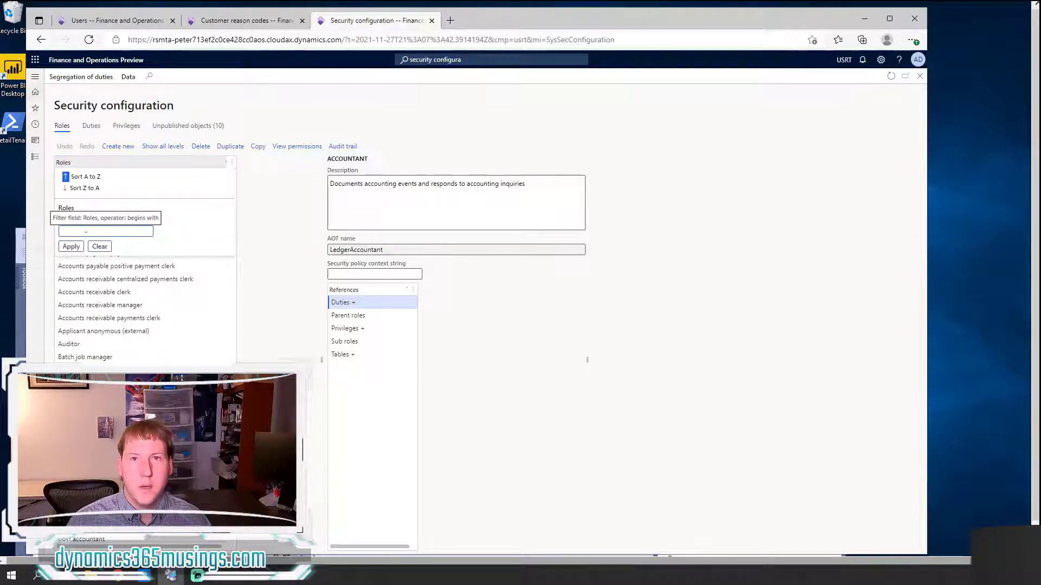
pyautogui.write('retail')
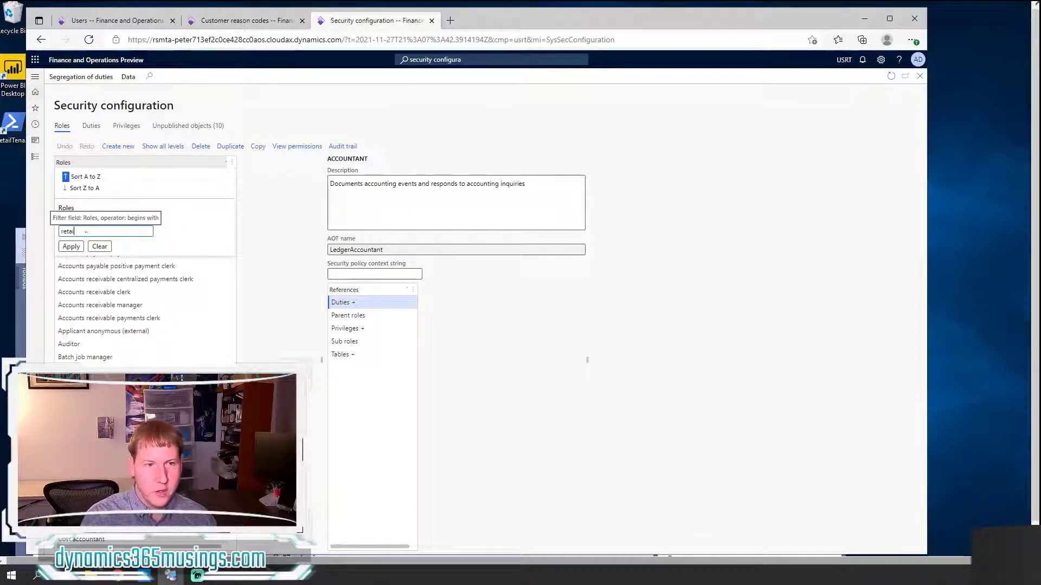
pyautogui.write(' operations')
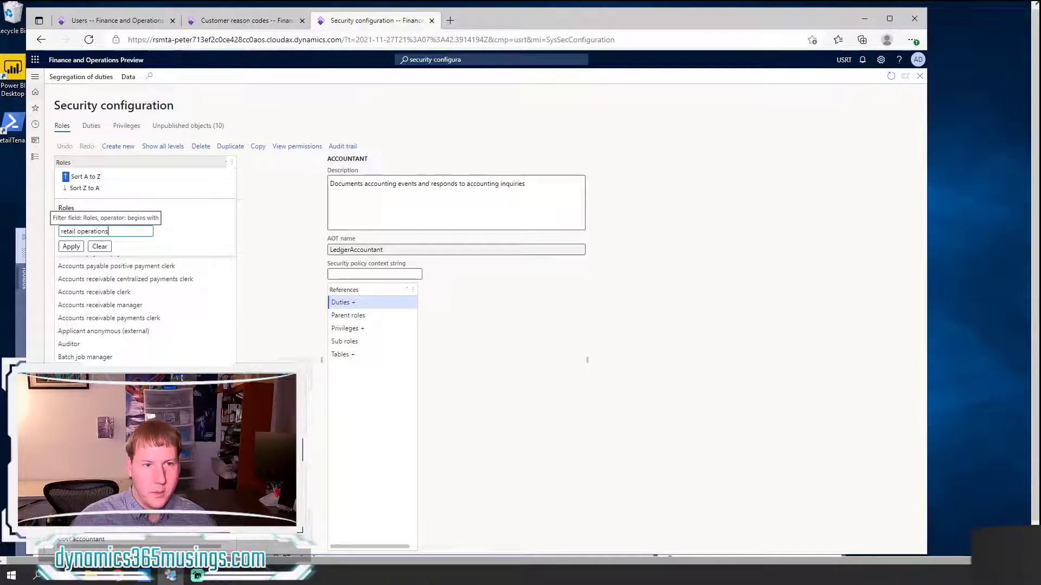
pyautogui.click(72, 247)
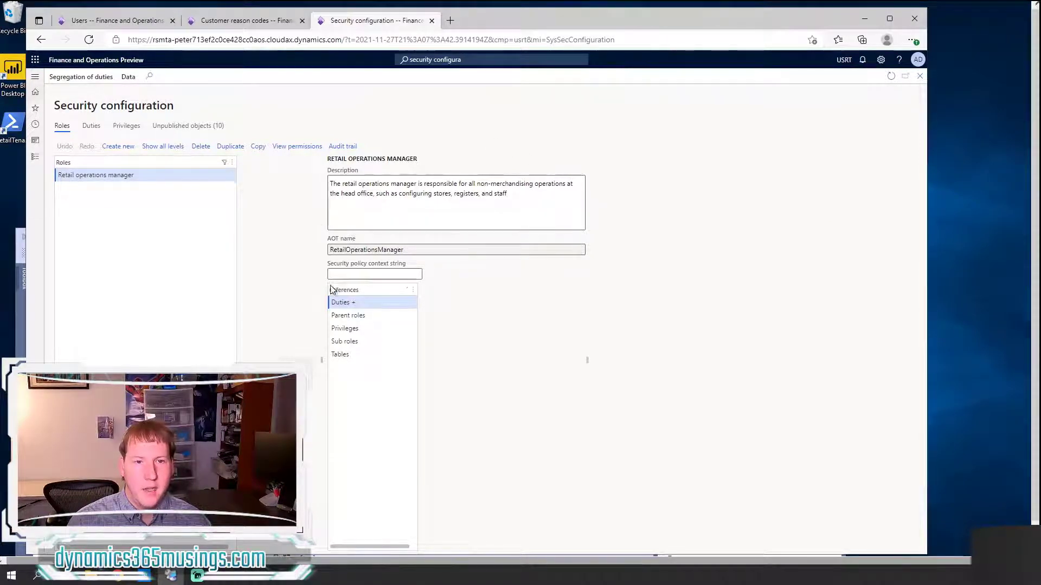
# Show the duties of the Retail operations manager role and select the Maintain retail POS permissions duty.
pyautogui.click(340, 302)
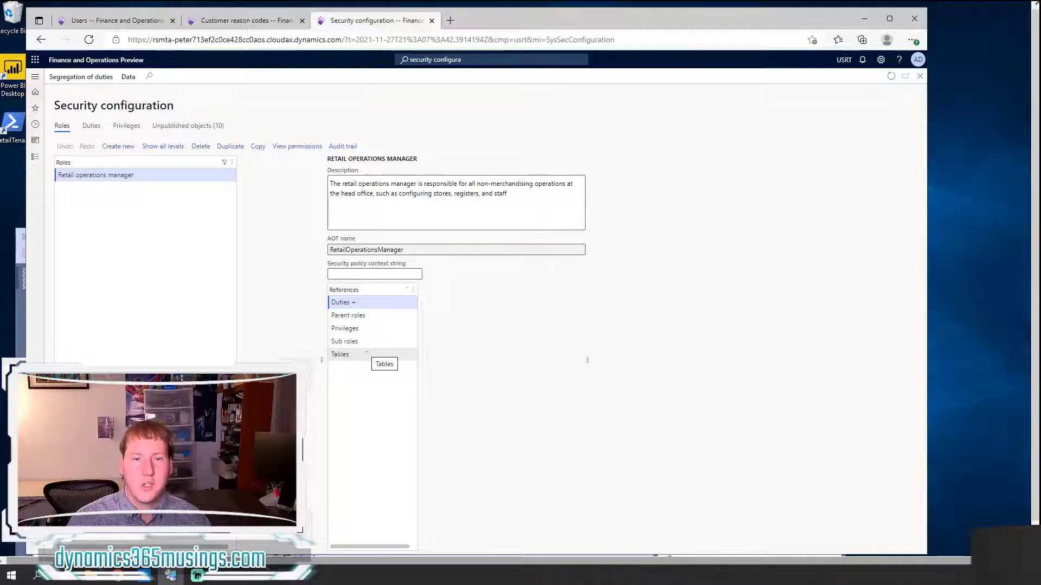
pyautogui.click(345, 303)
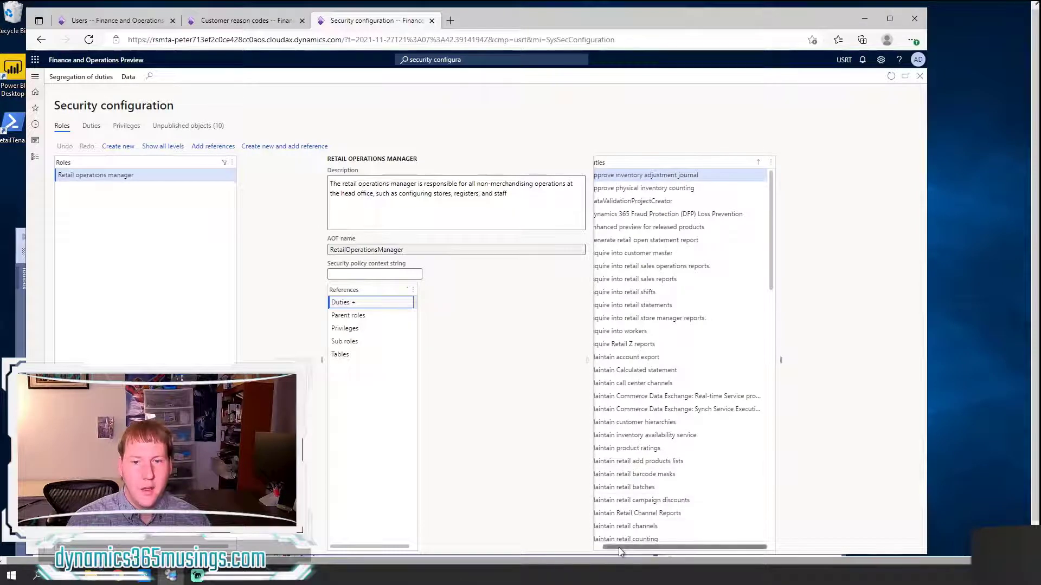
pyautogui.moveTo(619, 547); pyautogui.dragTo(599, 546)
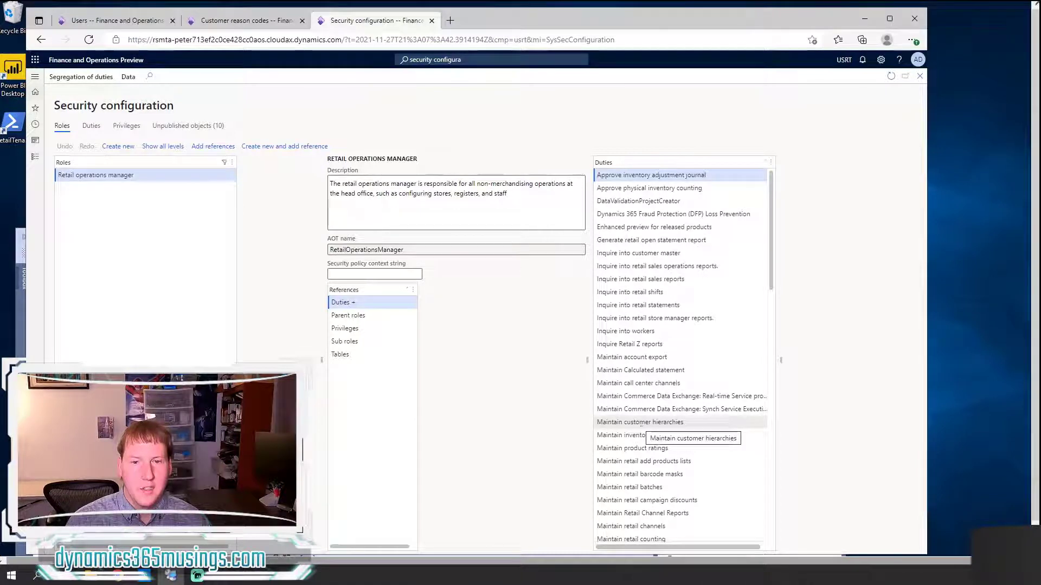
pyautogui.scroll(-1, 640, 426)
pyautogui.scroll(-1, 641, 428)
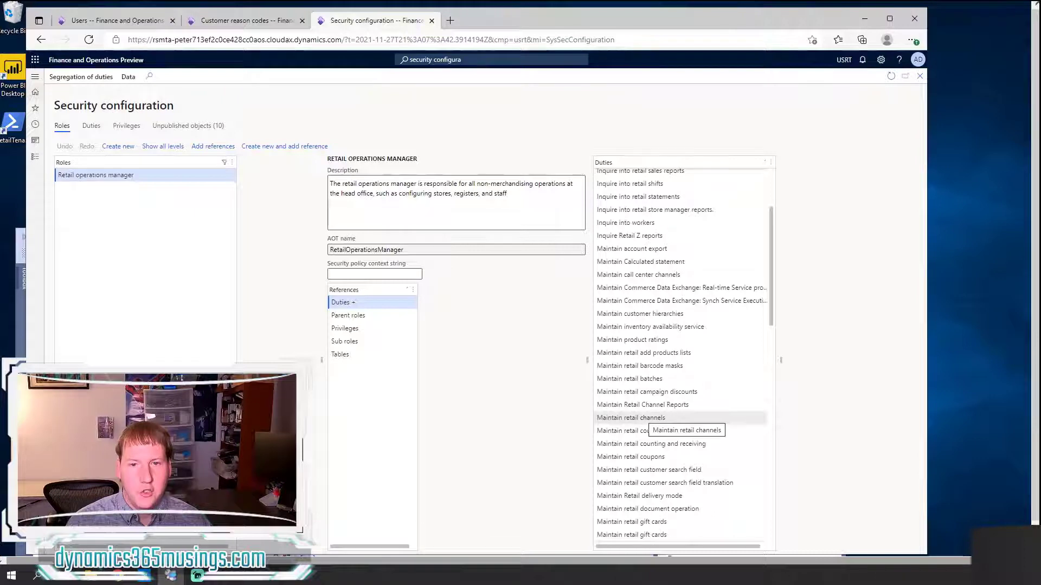
pyautogui.scroll(-1, 713, 439)
pyautogui.scroll(-2, 713, 439)
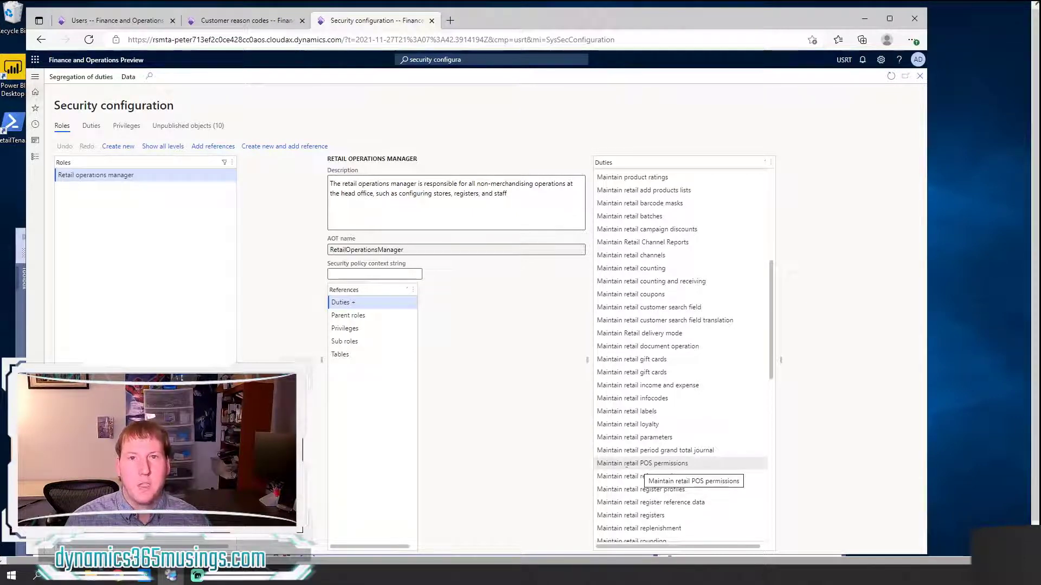
pyautogui.click(626, 465)
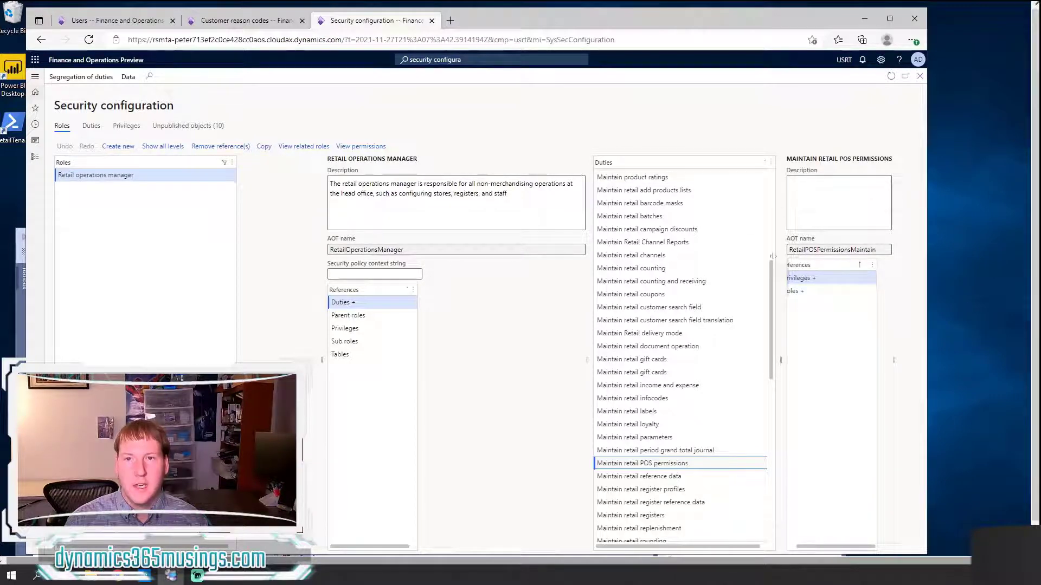
# List the privileges of the Maintain retail POS permissions duty and compare them with the Customer reason codes security diagnostics.
pyautogui.moveTo(821, 547); pyautogui.dragTo(797, 549)
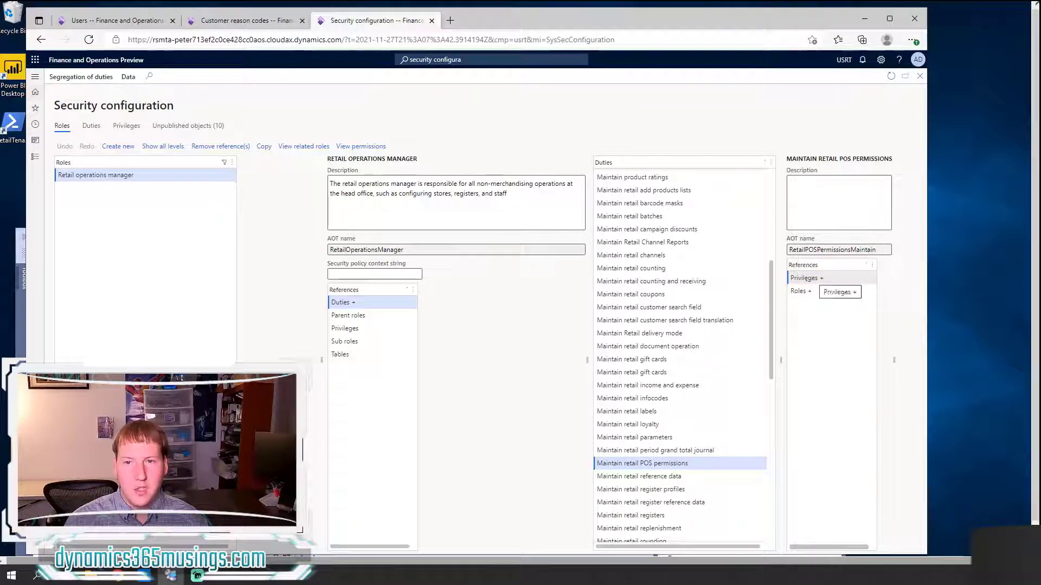
pyautogui.click(822, 278)
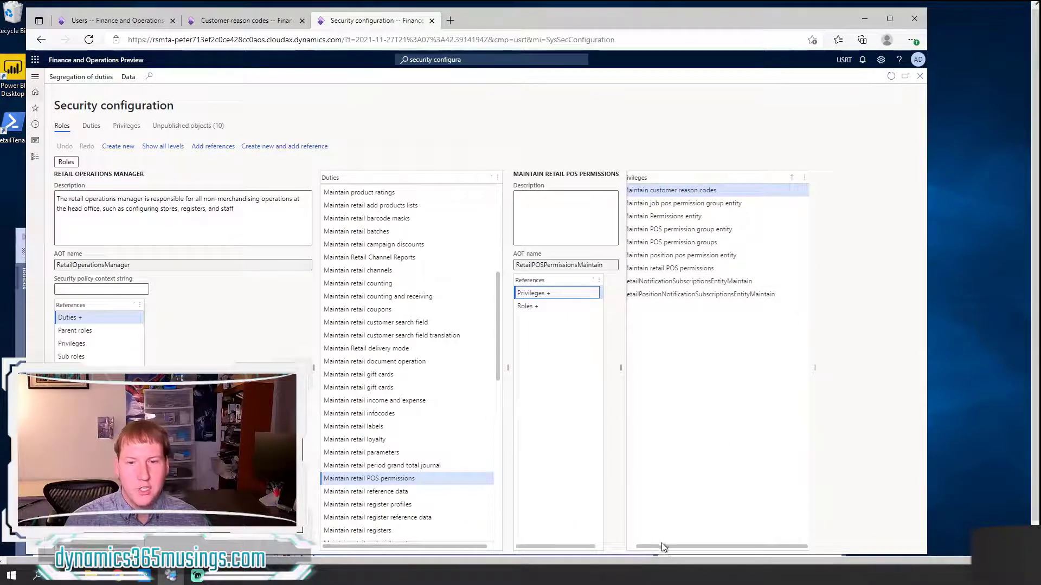
pyautogui.moveTo(658, 546); pyautogui.dragTo(627, 546)
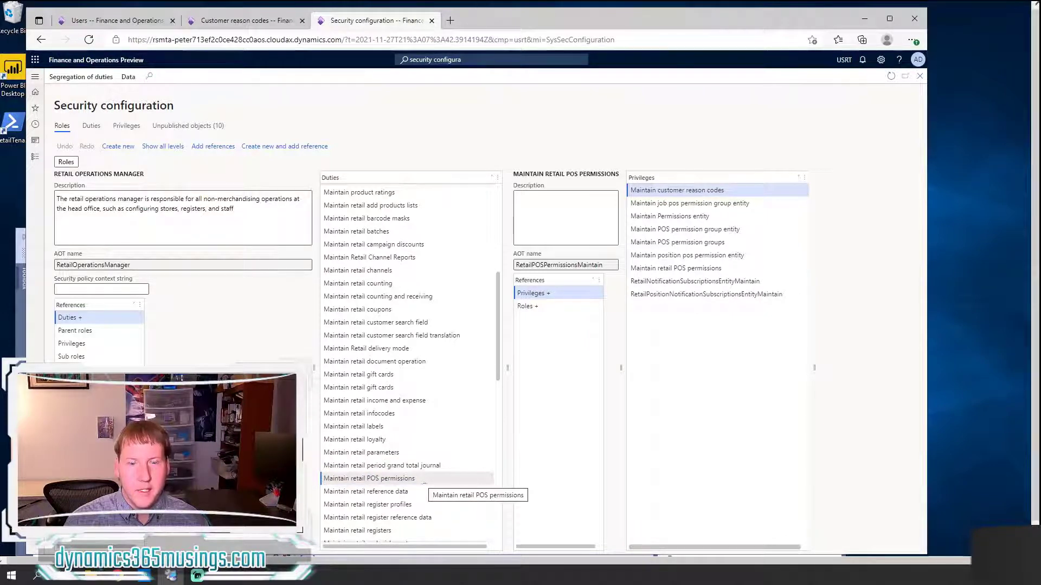
pyautogui.click(421, 482)
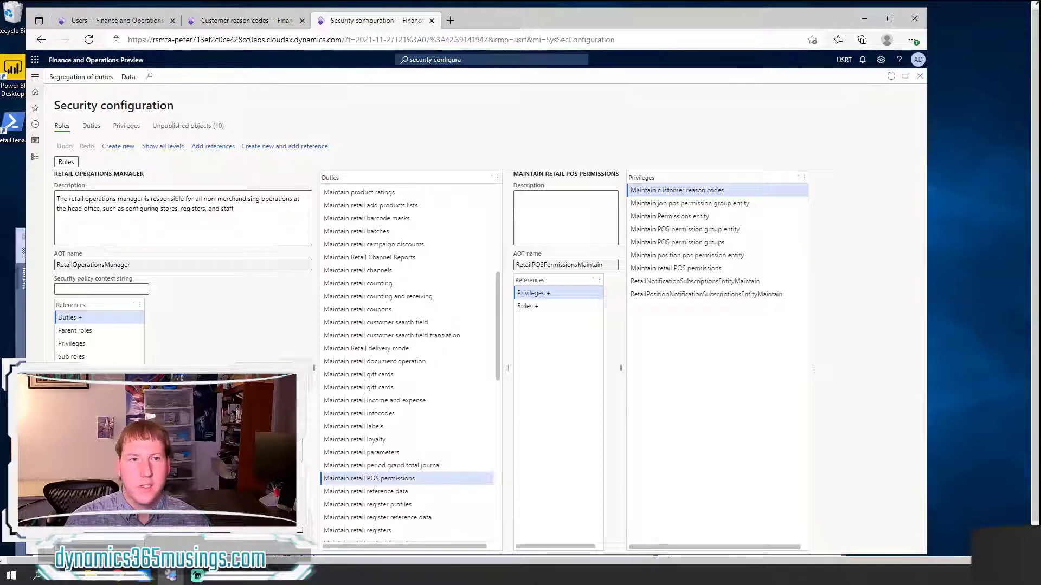
pyautogui.click(245, 20)
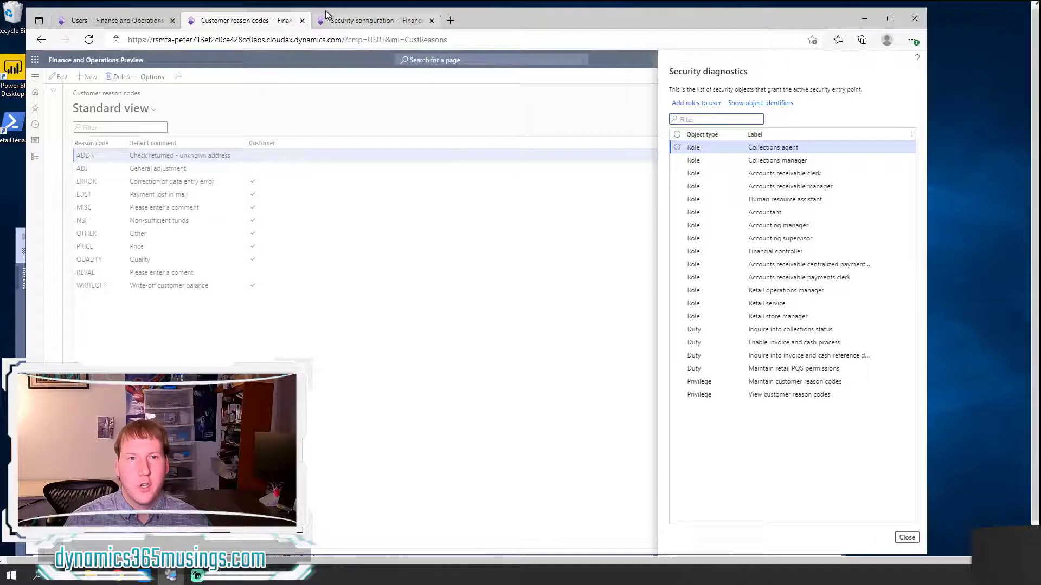
pyautogui.click(351, 23)
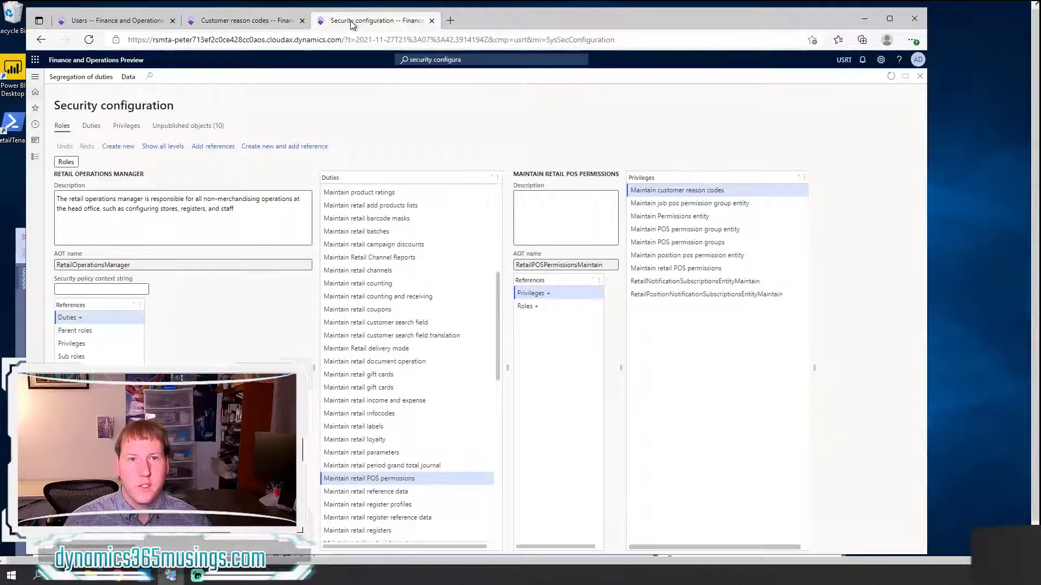
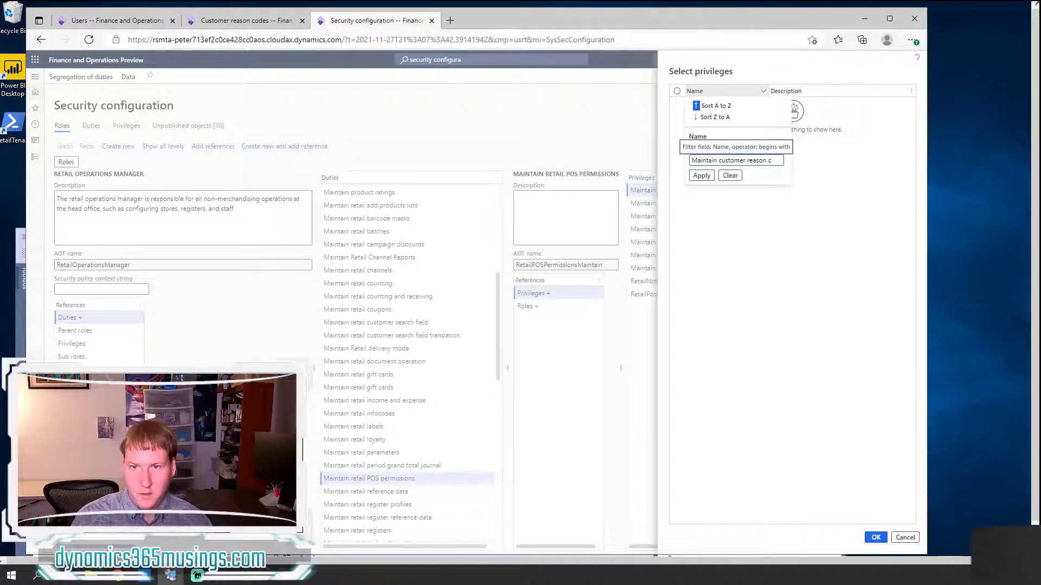
# Filter the selectable privileges to names beginning with "Maintain customer" and widen the Name column.
pyautogui.press('BackSpace')
pyautogui.press('BackSpace')
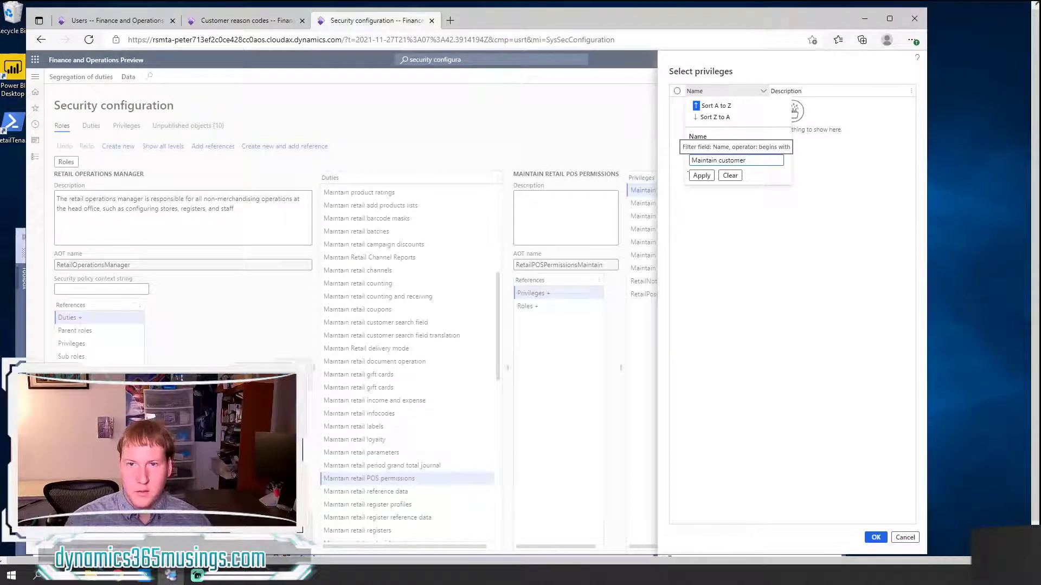
pyautogui.click(701, 176)
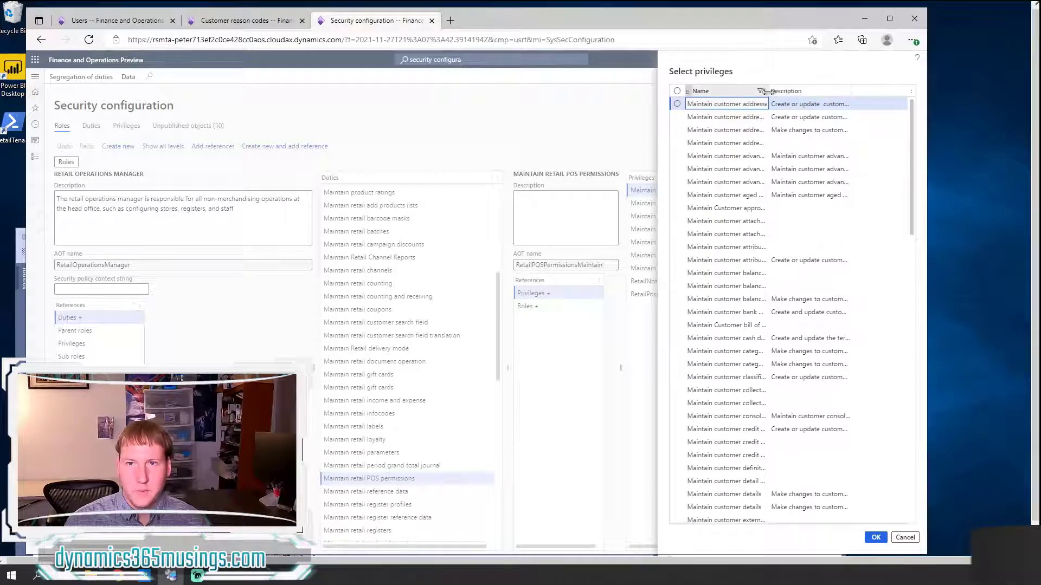
pyautogui.moveTo(767, 91); pyautogui.dragTo(808, 91)
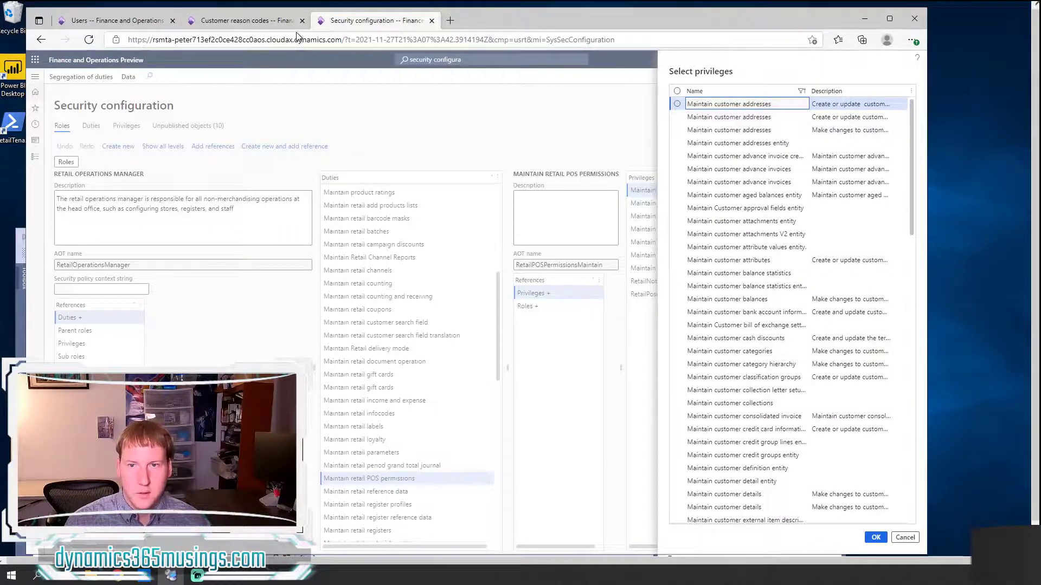
# Check the privilege's label in the Customer reason codes diagnostics, look for it among the selectable privileges, and cancel the selection.
pyautogui.click(237, 22)
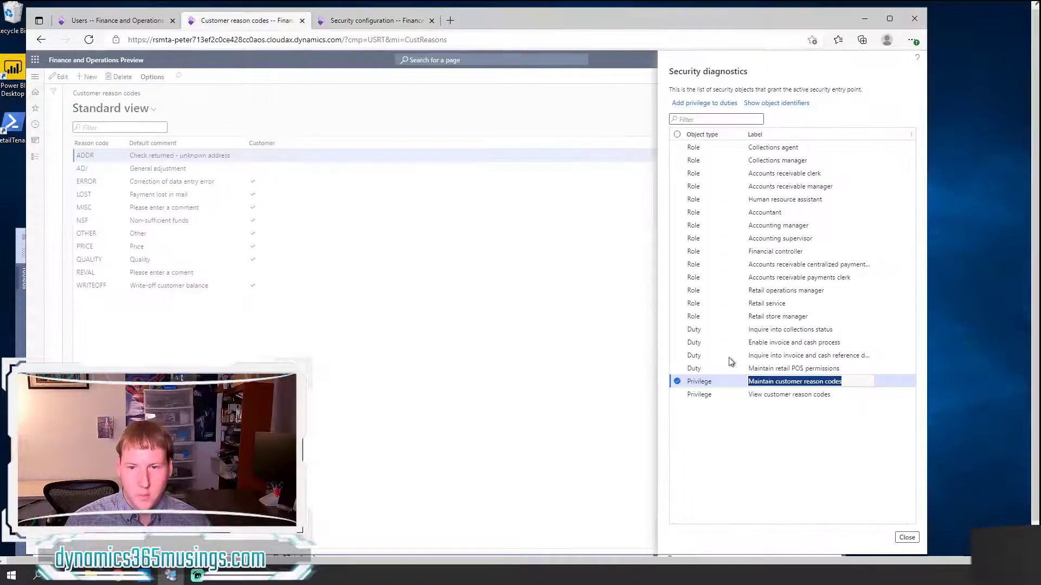
pyautogui.click(347, 26)
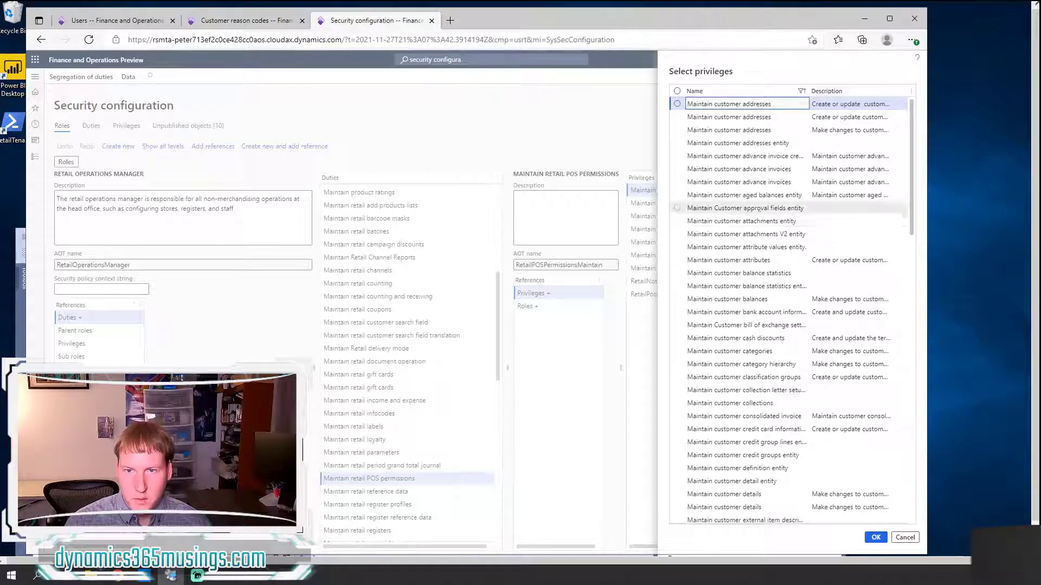
pyautogui.scroll(-7, 759, 271)
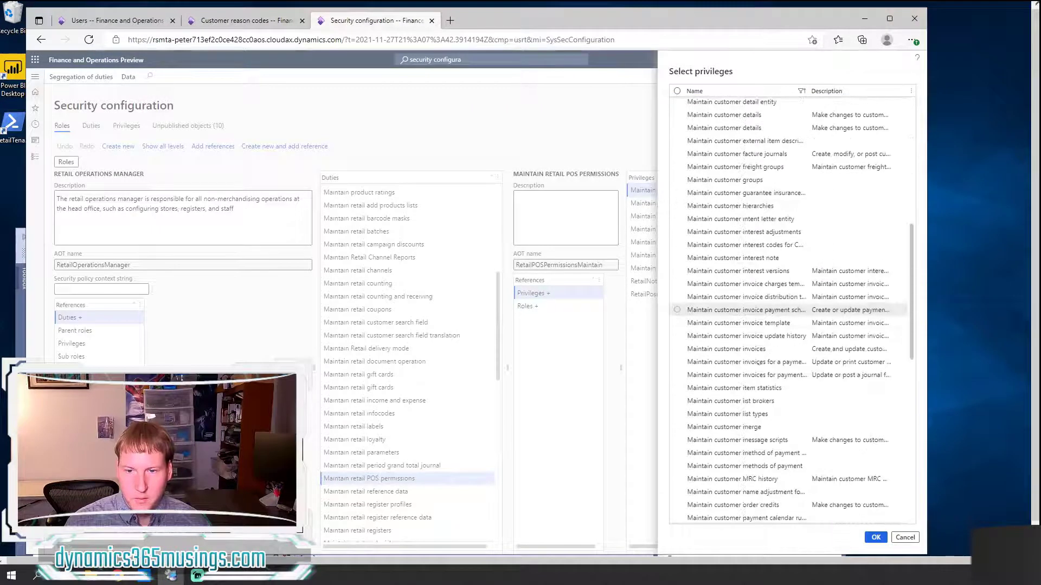
pyautogui.scroll(-3, 792, 309)
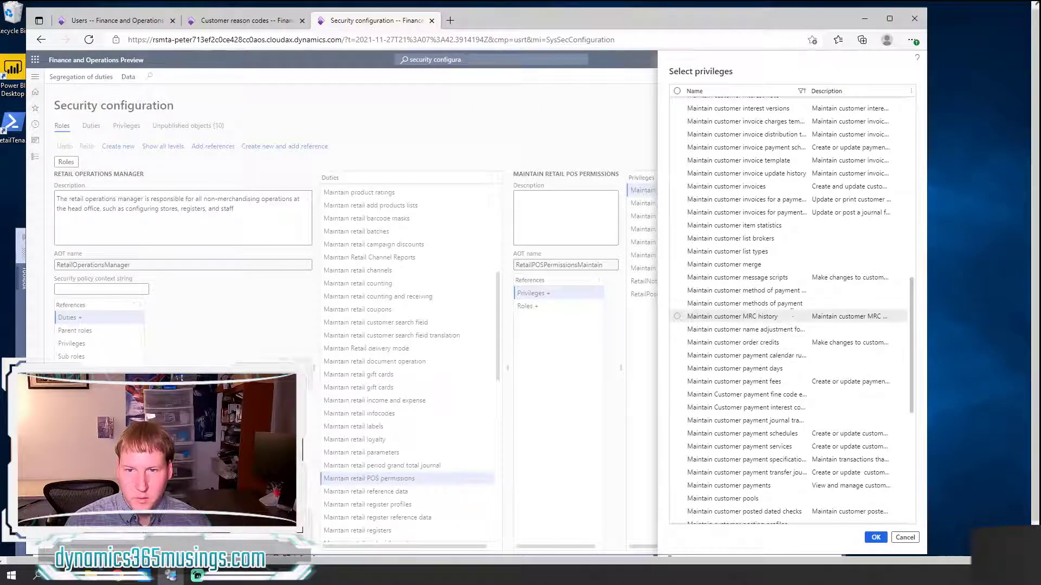
pyautogui.scroll(-1, 792, 339)
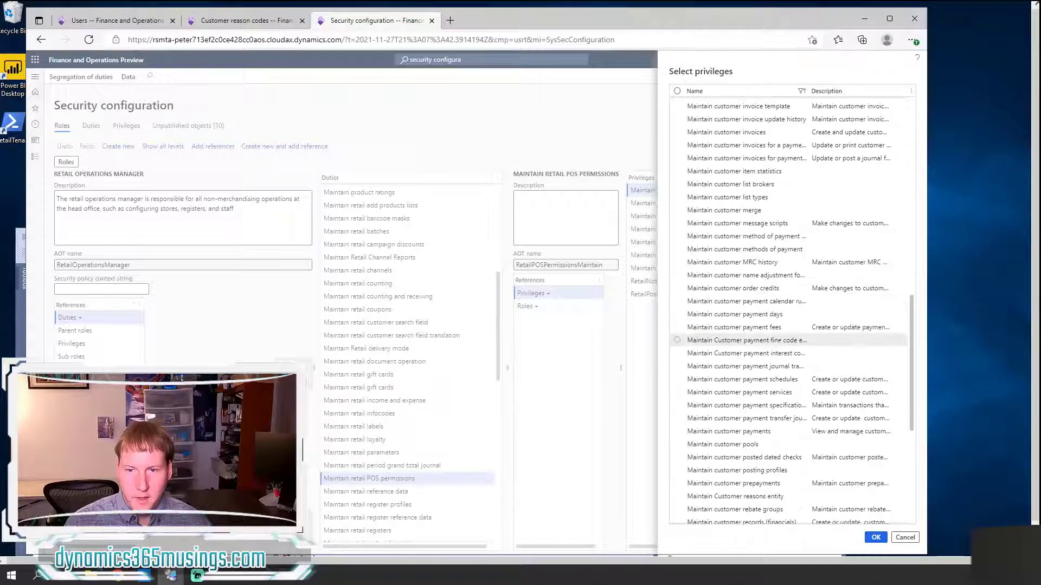
pyautogui.scroll(-3, 781, 341)
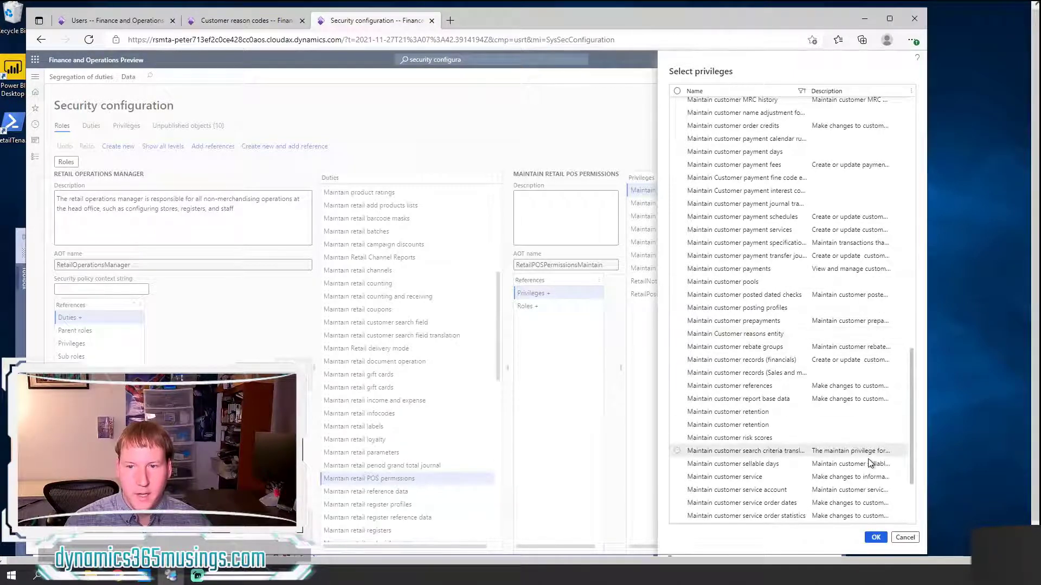
pyautogui.click(906, 538)
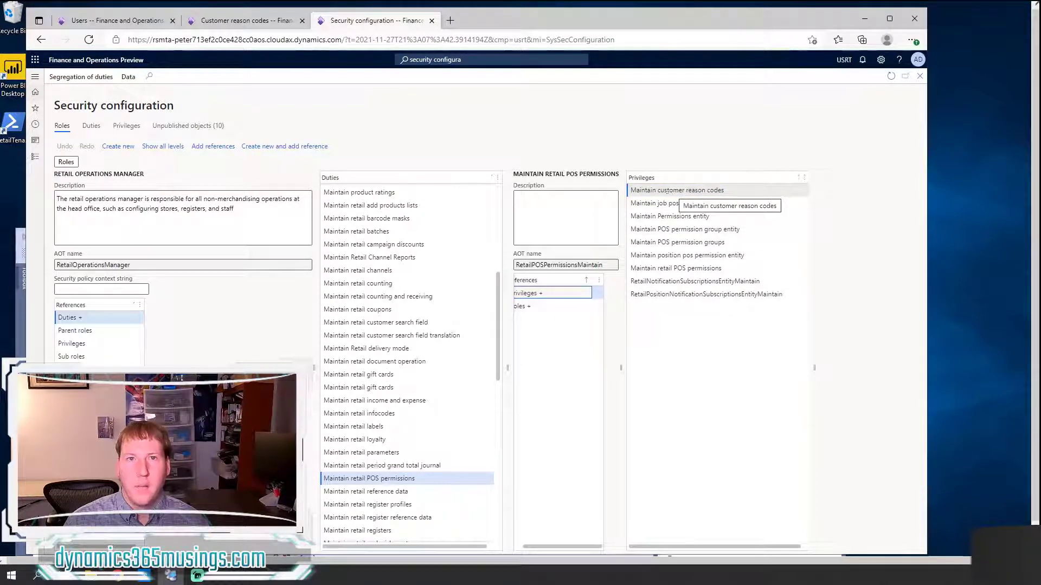
# Review the unpublished security objects and return to the list of roles.
pyautogui.click(188, 127)
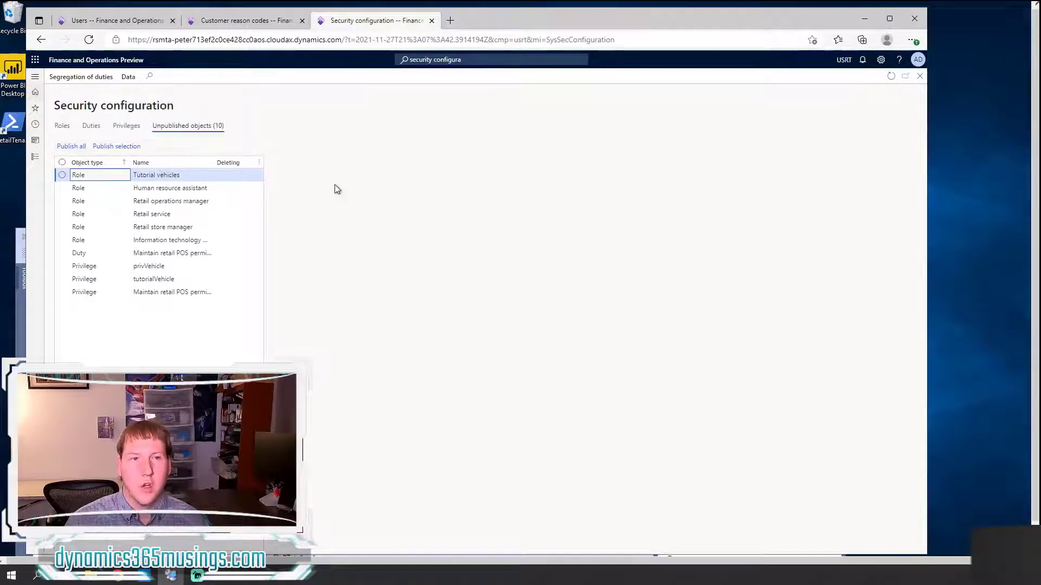
pyautogui.click(62, 126)
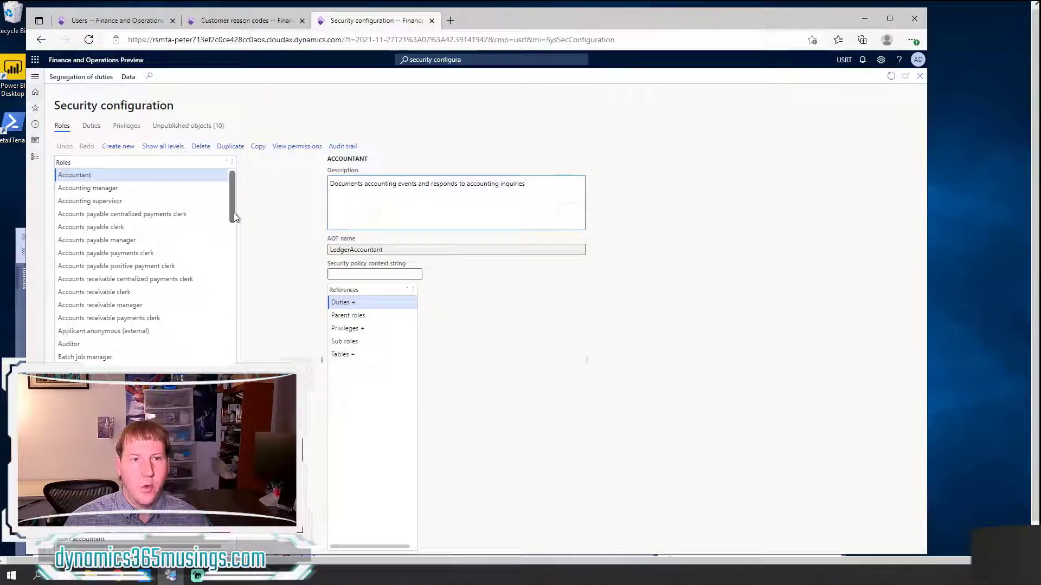
# Filter the security privileges to those beginning with "Maintain customer reason codes" and show that privilege's display menu items.
pyautogui.click(125, 126)
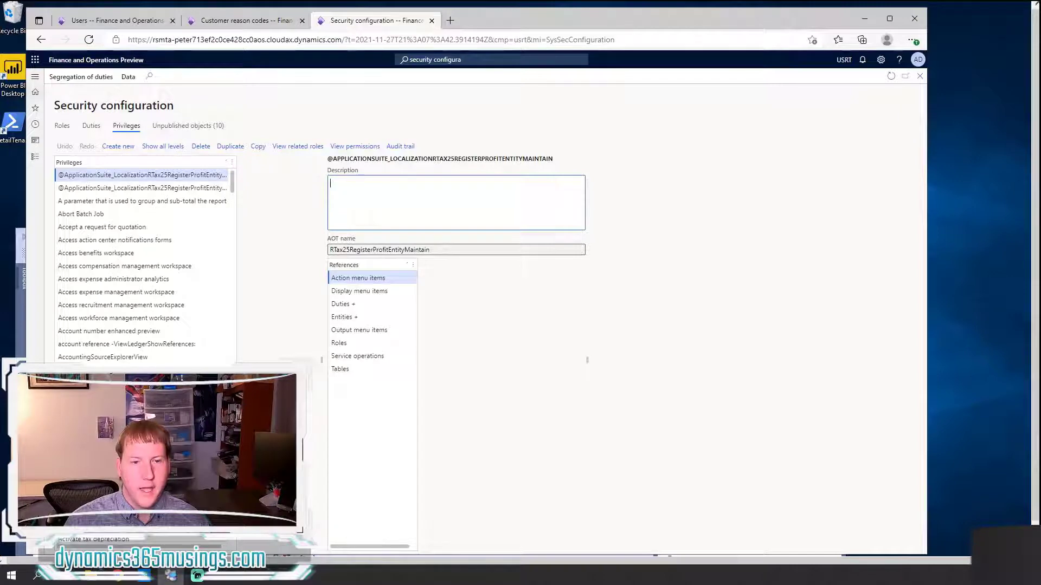
pyautogui.click(152, 165)
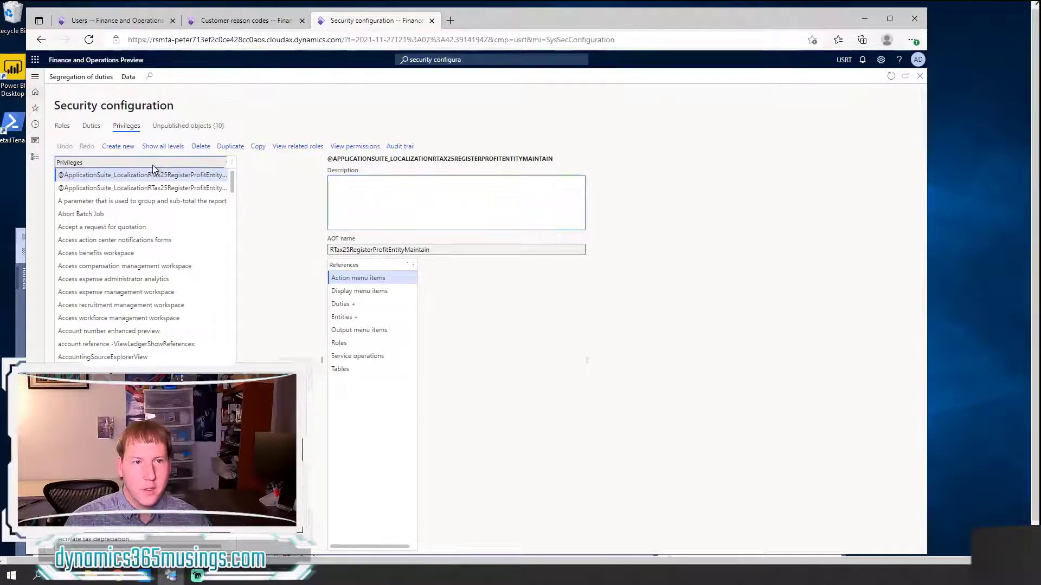
pyautogui.write('Maintain customer reason codes')
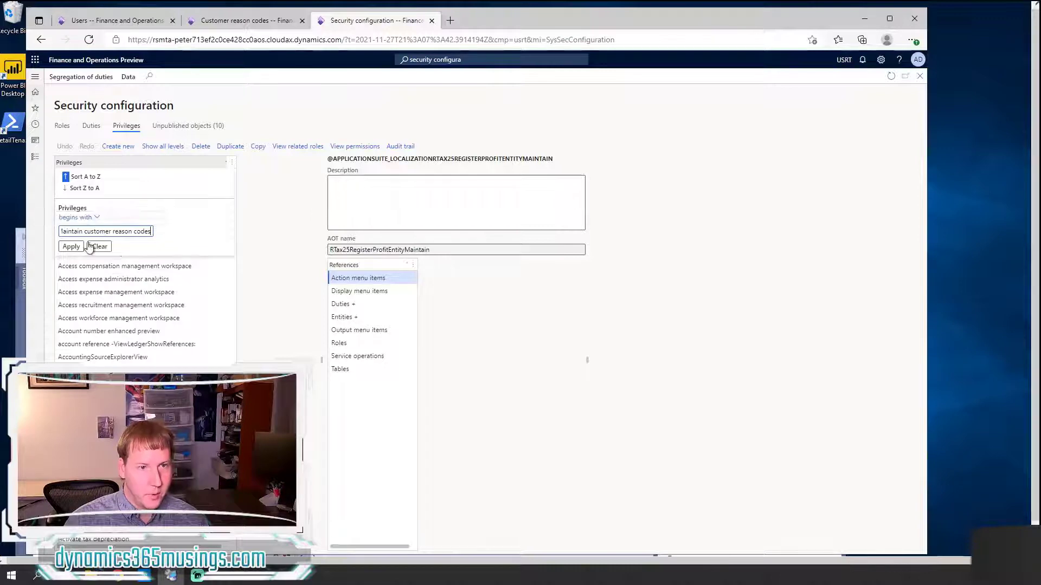
pyautogui.click(70, 247)
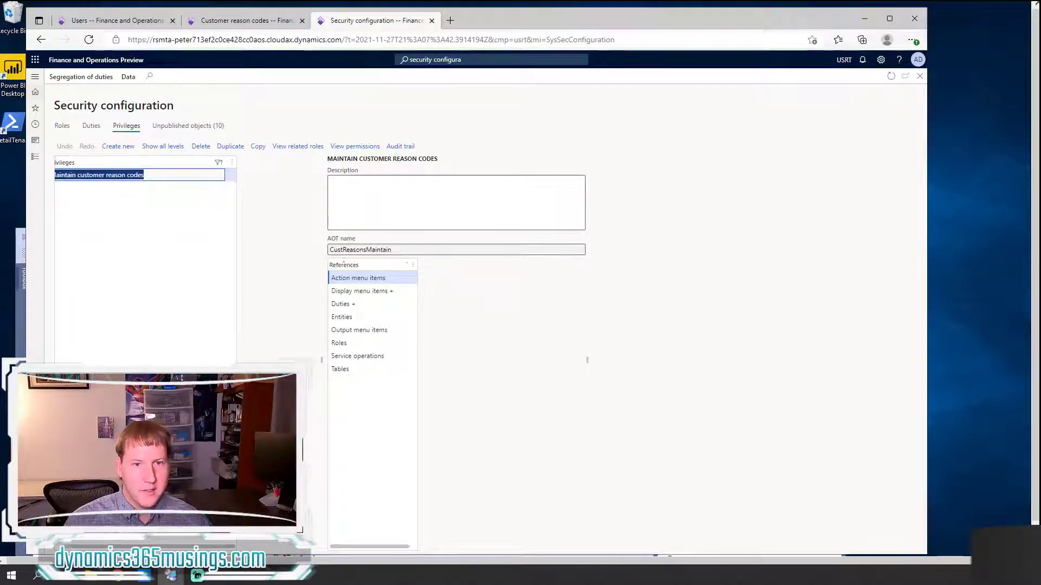
pyautogui.click(350, 291)
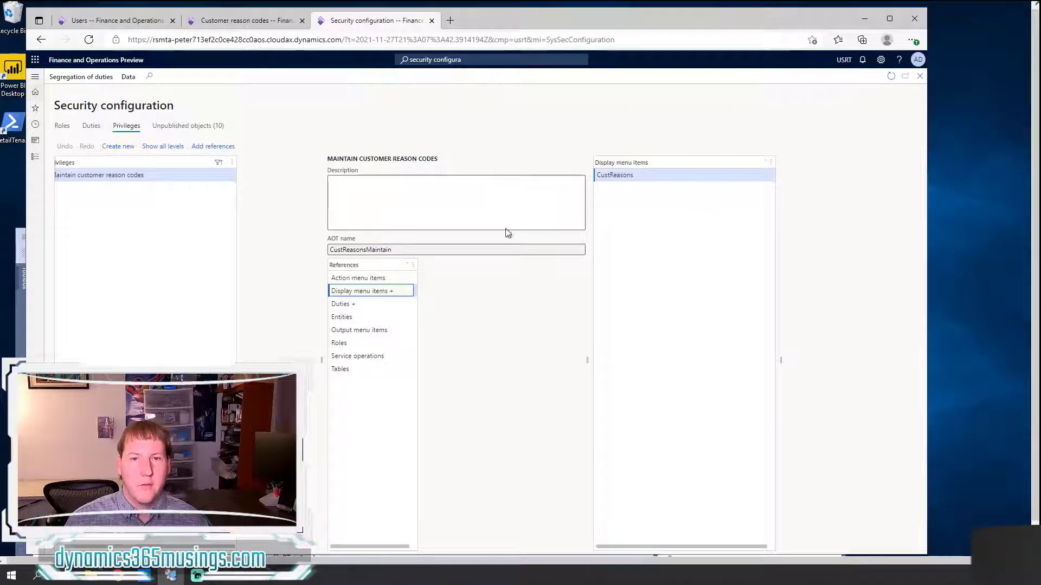
# Create a new privilege named tutorialVehicle2.
pyautogui.click(124, 151)
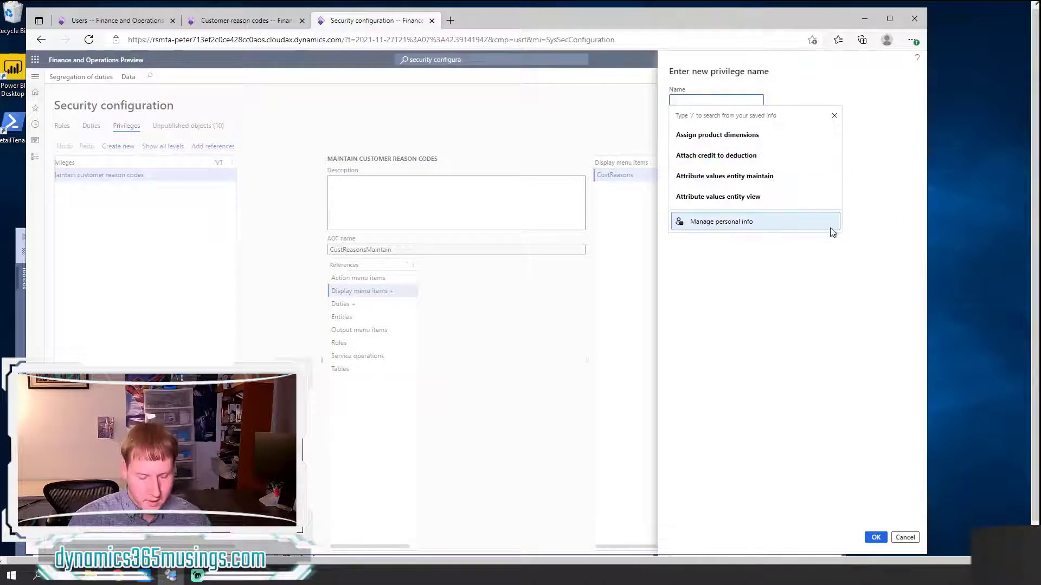
pyautogui.write('tutorialM')
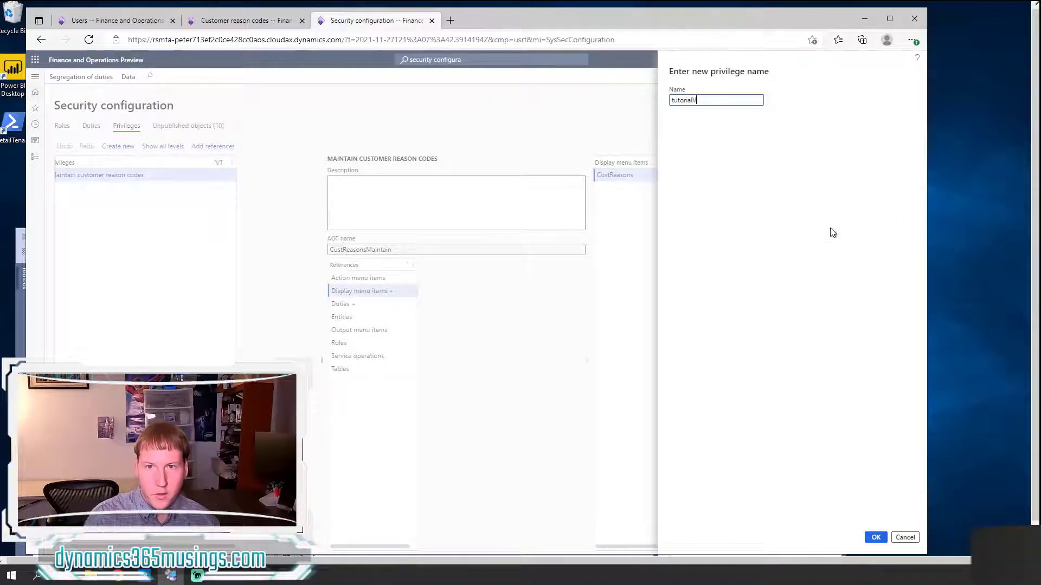
pyautogui.write('ehicl')
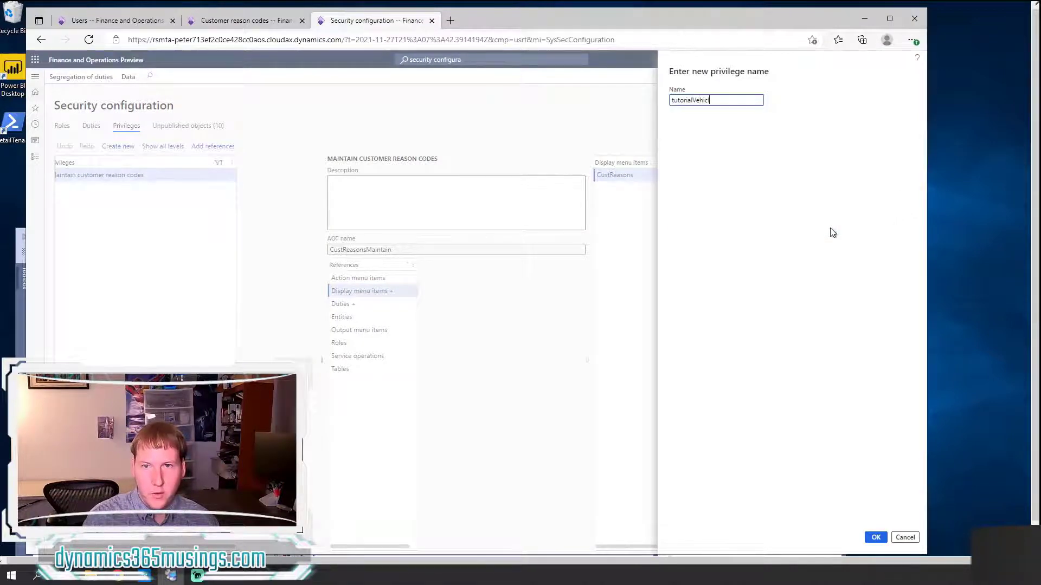
pyautogui.write('e2')
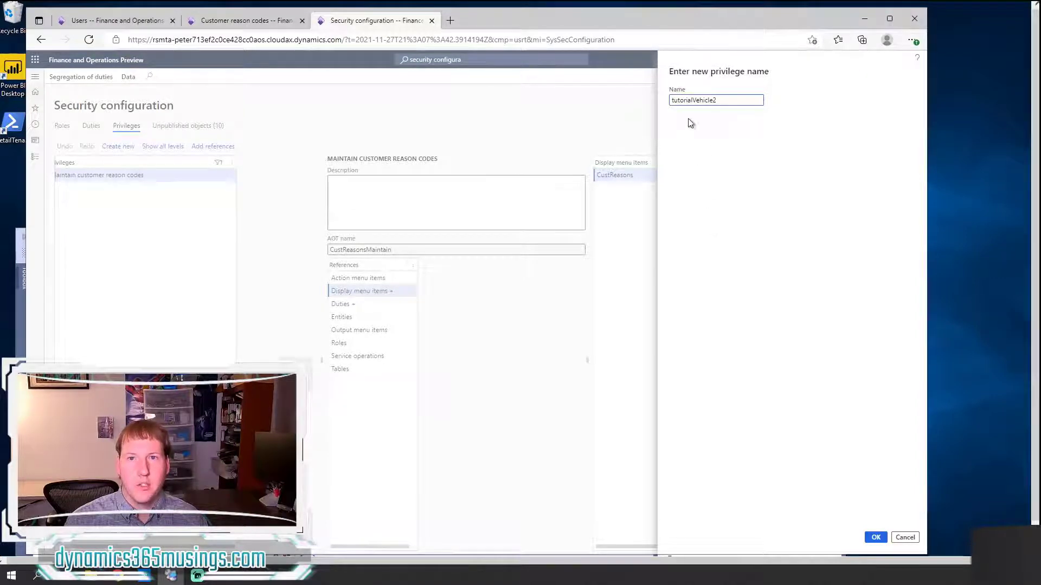
pyautogui.click(876, 538)
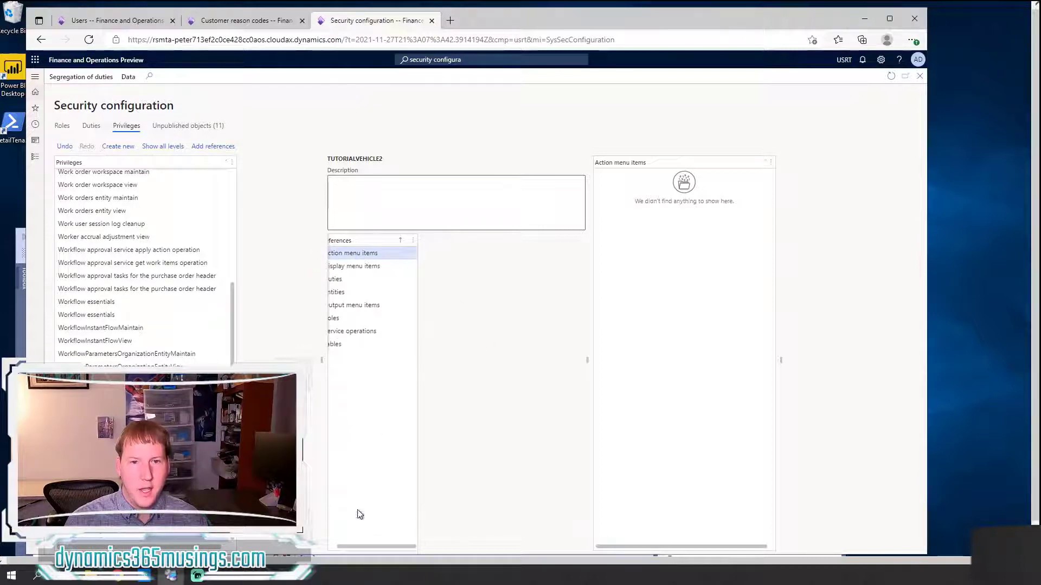
# Start adding a display menu item reference to tutorialVehicle2, filter the items by "rsm", and select rsmVehicle.
pyautogui.moveTo(357, 546); pyautogui.dragTo(348, 546)
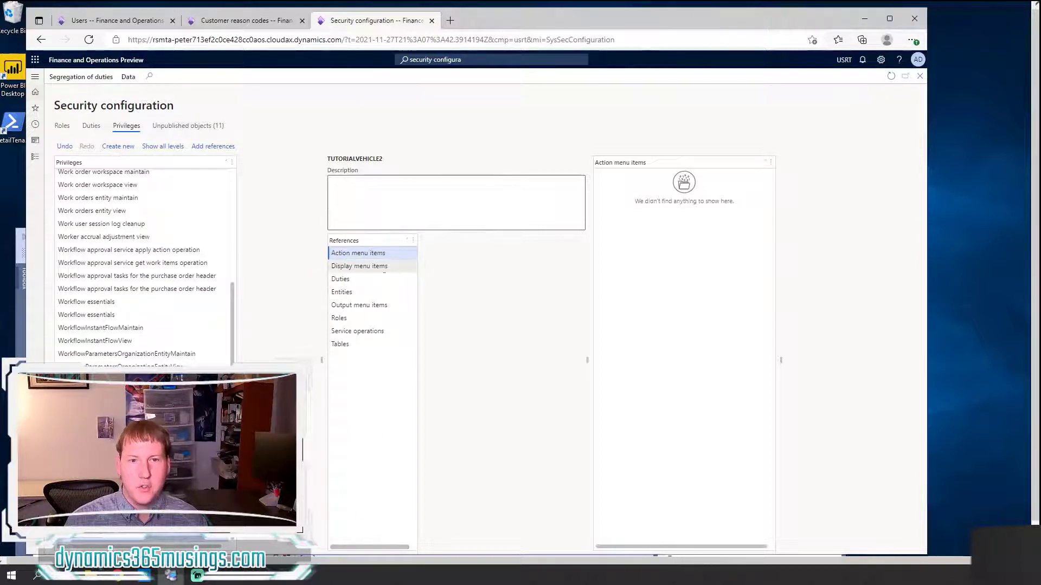
pyautogui.click(374, 266)
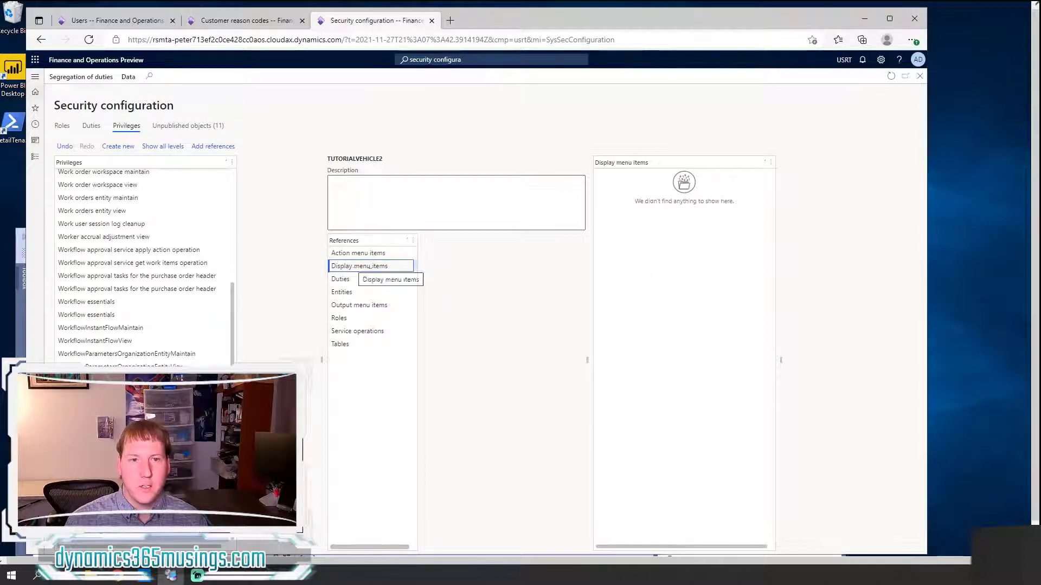
pyautogui.click(206, 148)
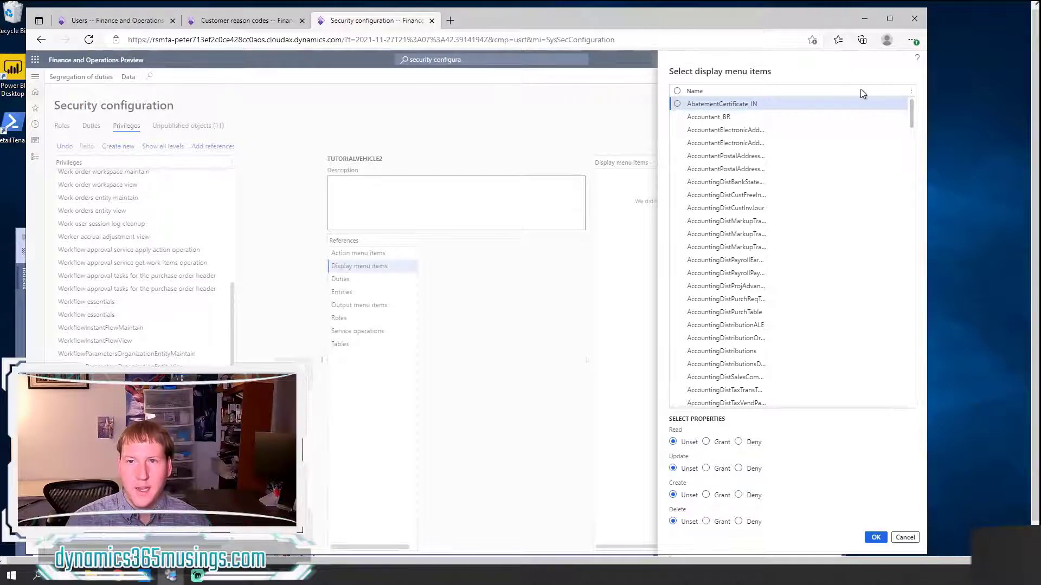
pyautogui.click(707, 91)
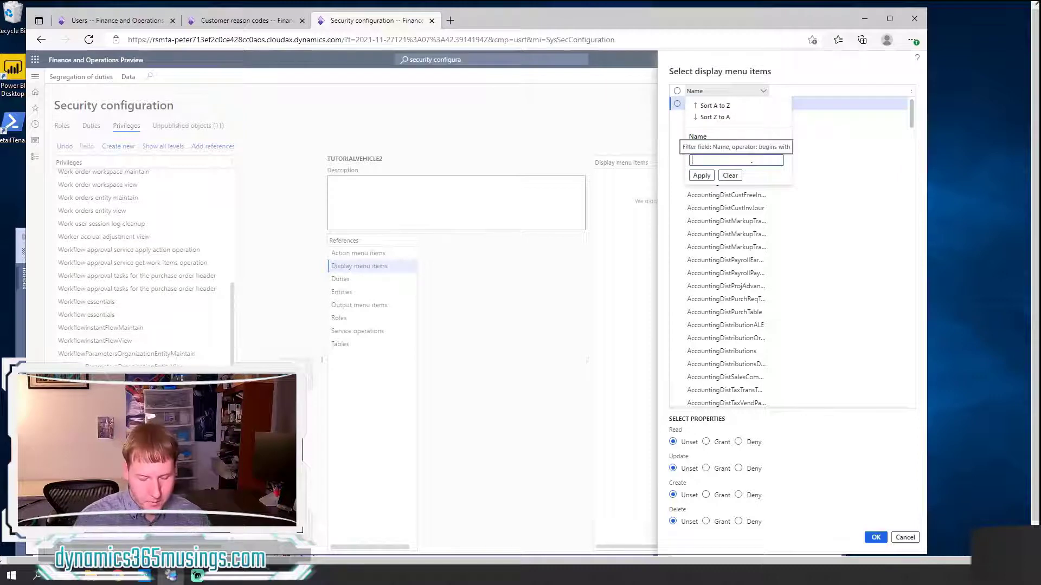
pyautogui.write('rsm')
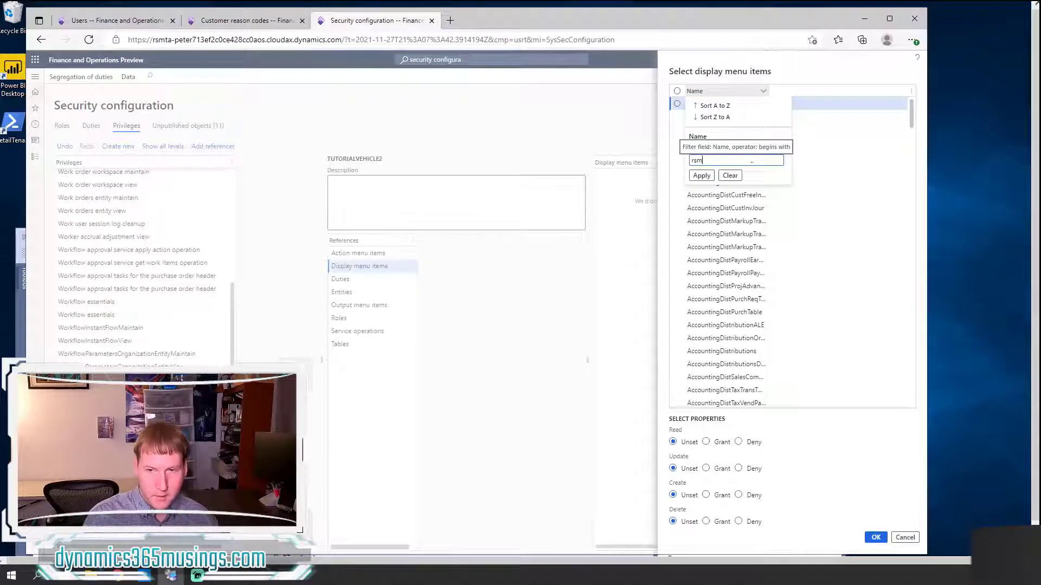
pyautogui.click(702, 175)
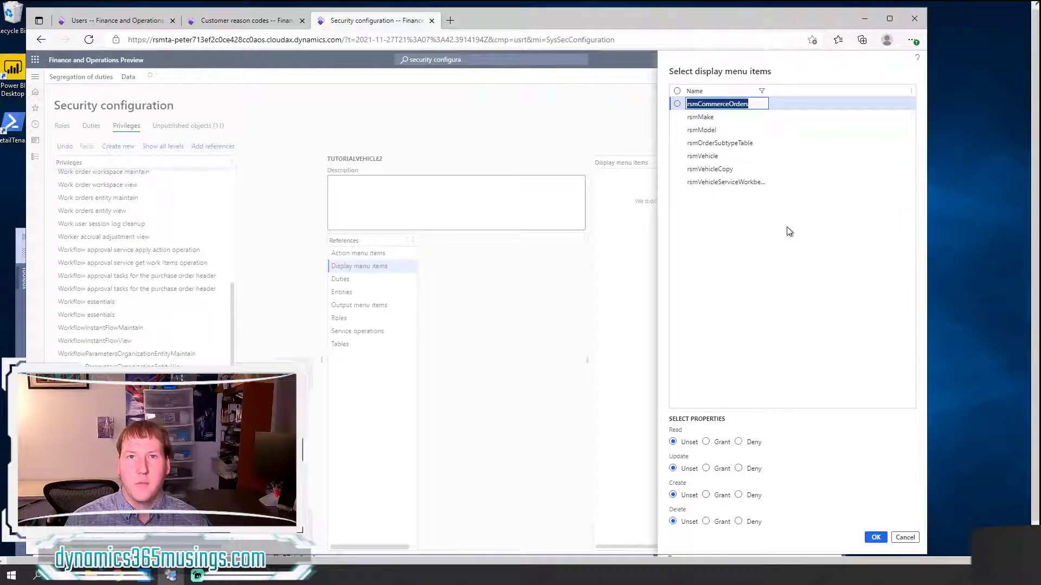
pyautogui.click(677, 157)
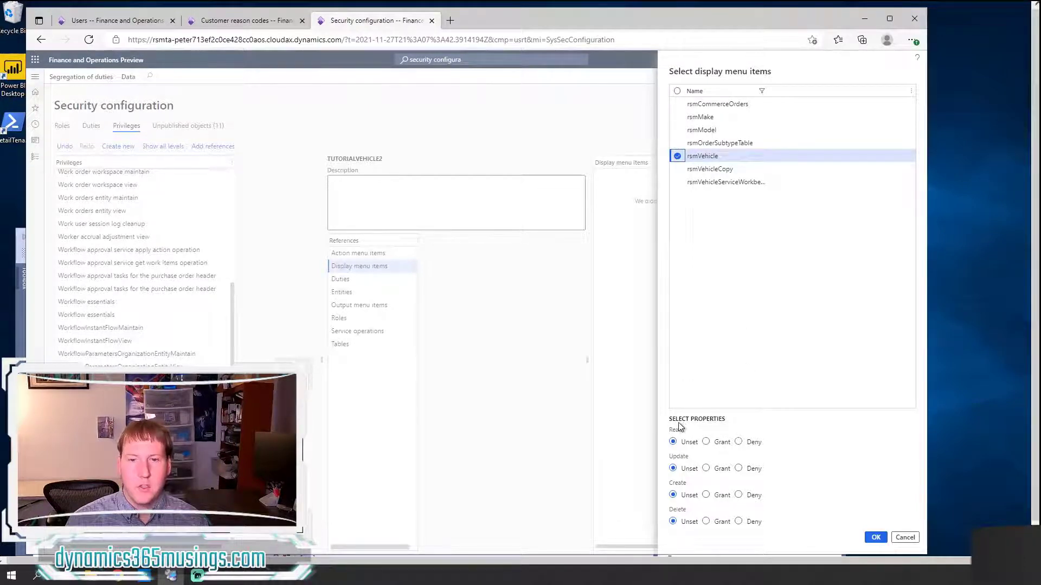
# Grant Read, Update, Create and Delete for rsmVehicle, add it to the privilege, and select the added reference.
pyautogui.click(707, 443)
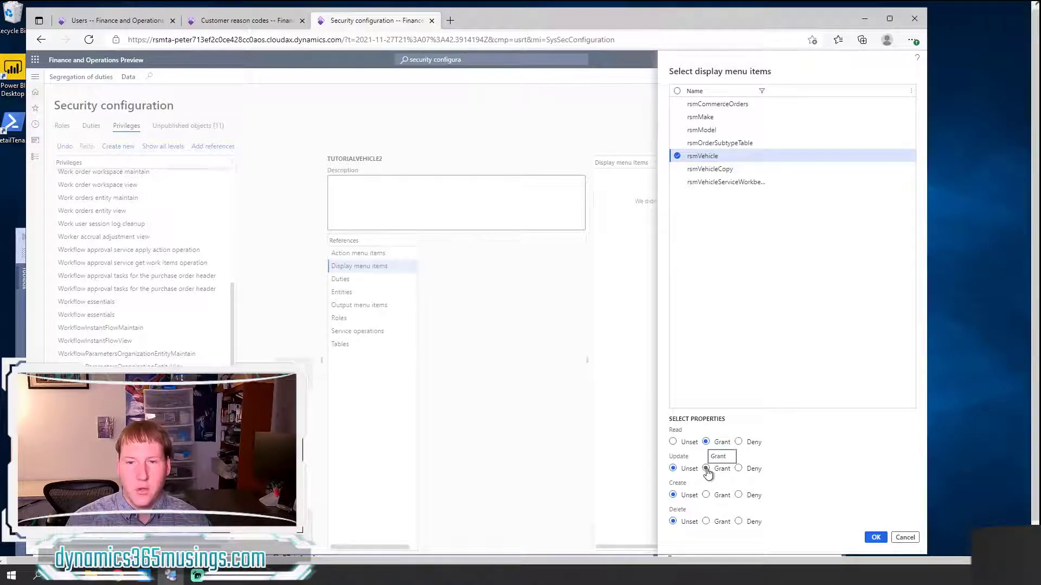
pyautogui.click(707, 470)
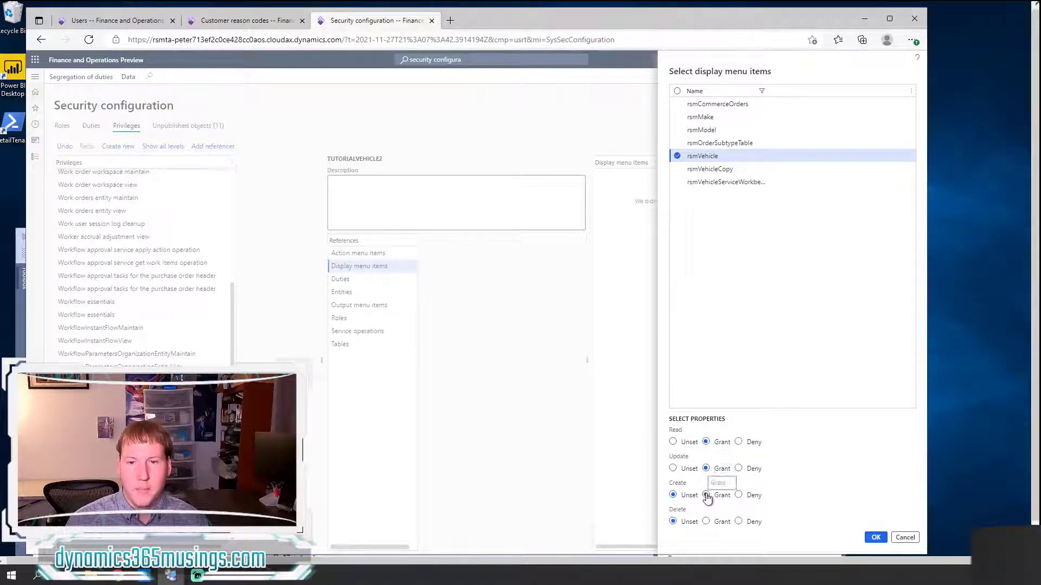
pyautogui.click(705, 496)
pyautogui.click(706, 522)
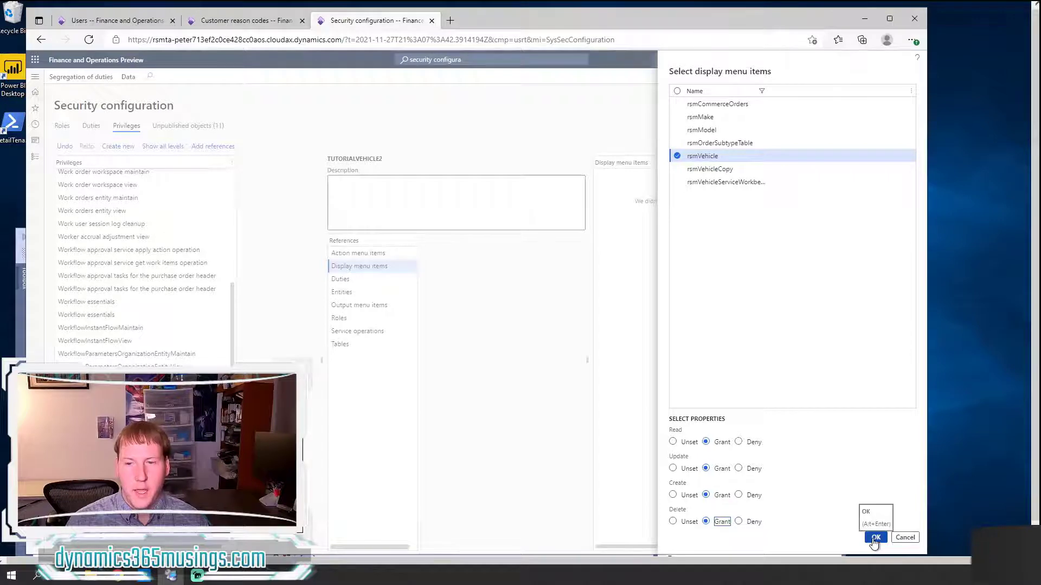
pyautogui.click(874, 539)
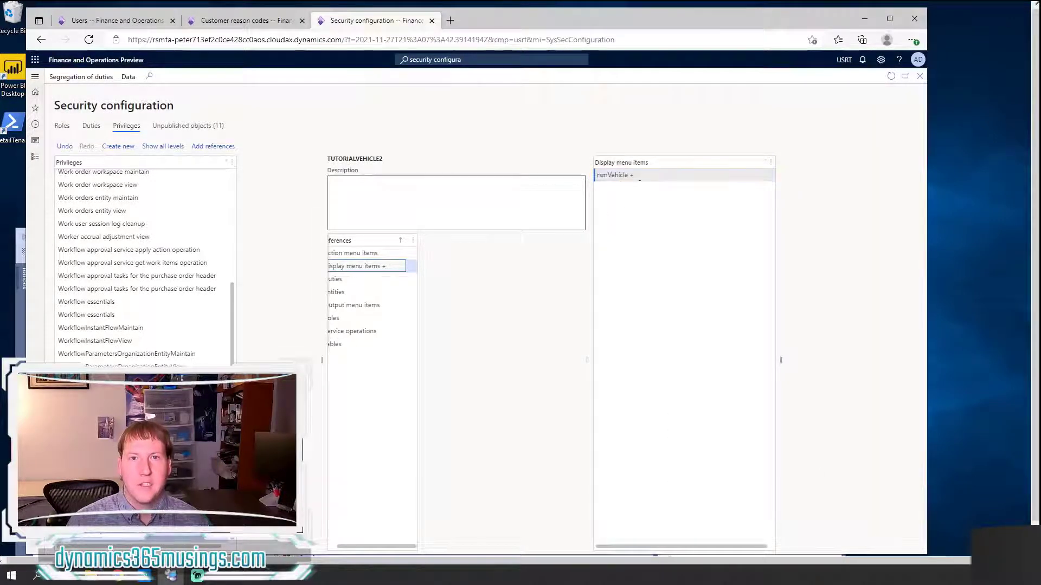
pyautogui.click(635, 180)
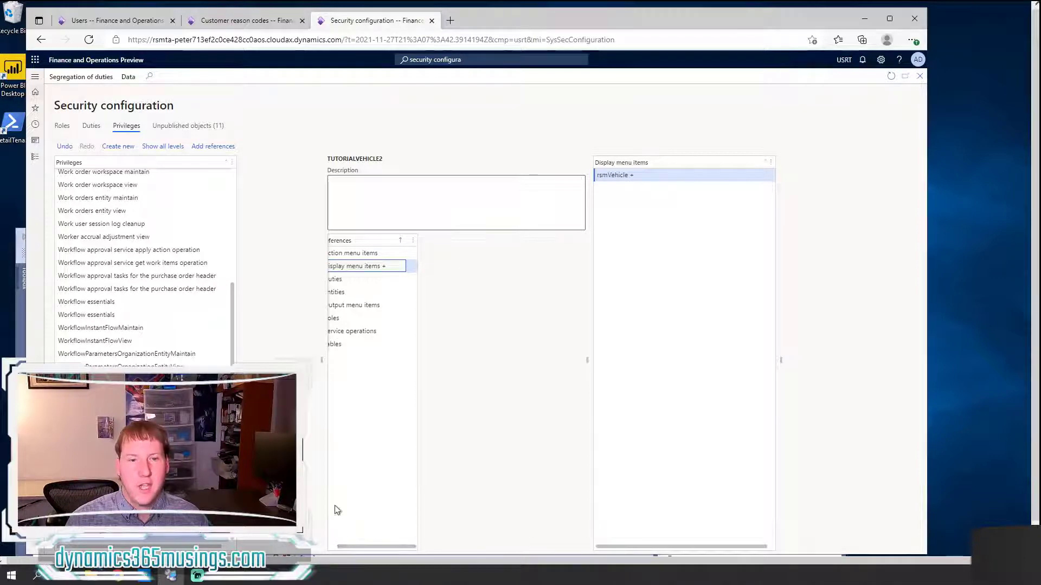
# Create a new security role named tutorialRoleVehicle.
pyautogui.click(62, 127)
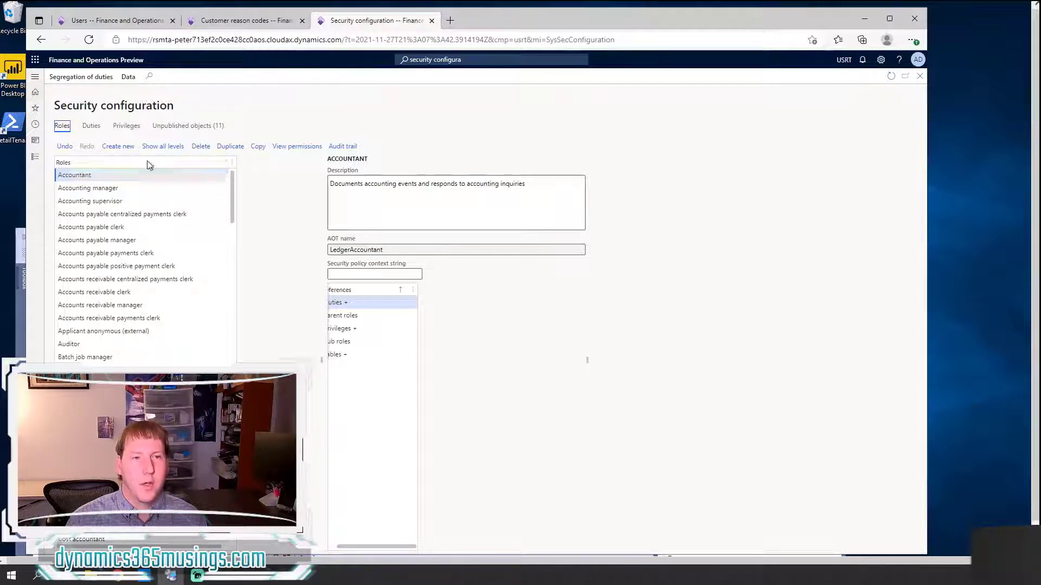
pyautogui.click(120, 147)
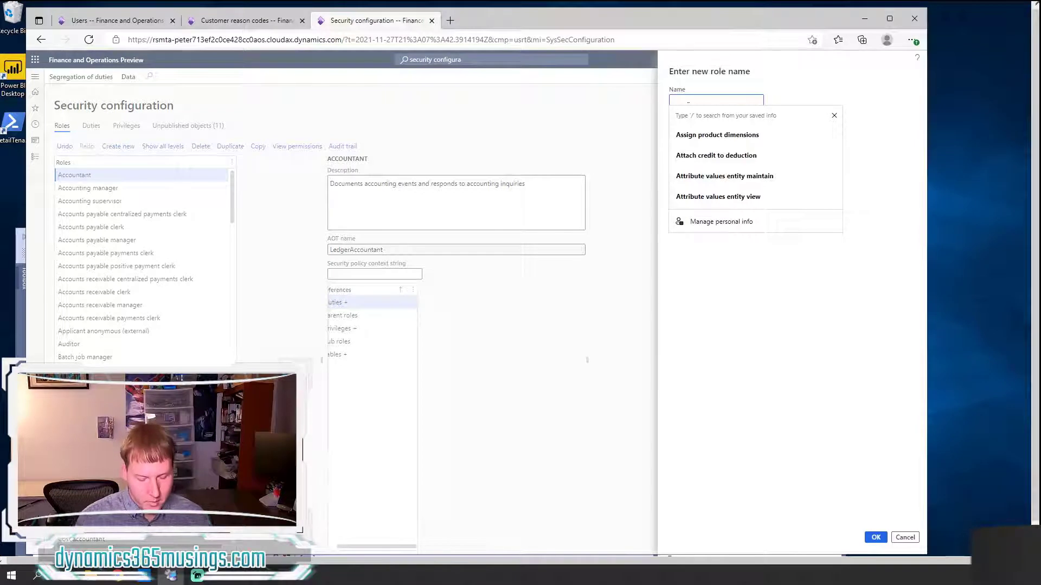
pyautogui.write('tutorialRole')
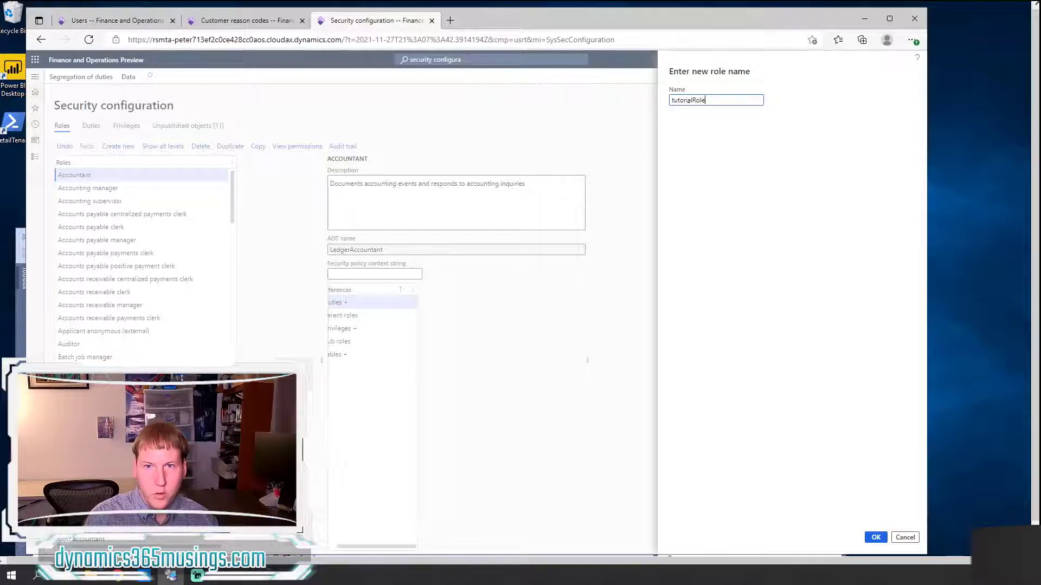
pyautogui.write('Vehicle')
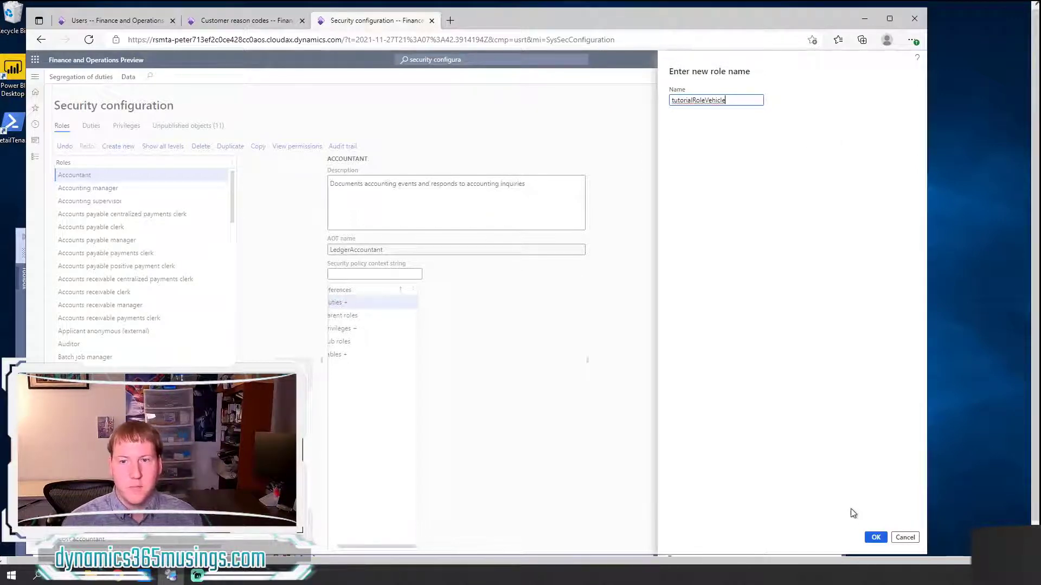
pyautogui.click(876, 538)
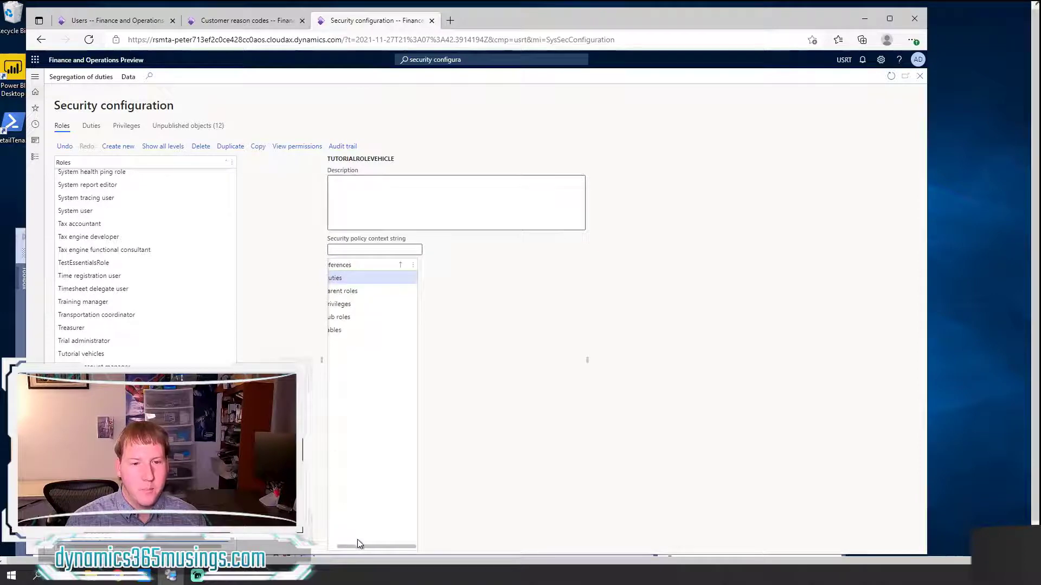
# Add the tutorialVehicle2 privilege as a reference of tutorialRoleVehicle, filtering the available privileges to names beginning with "tutorial".
pyautogui.moveTo(359, 546); pyautogui.dragTo(353, 546)
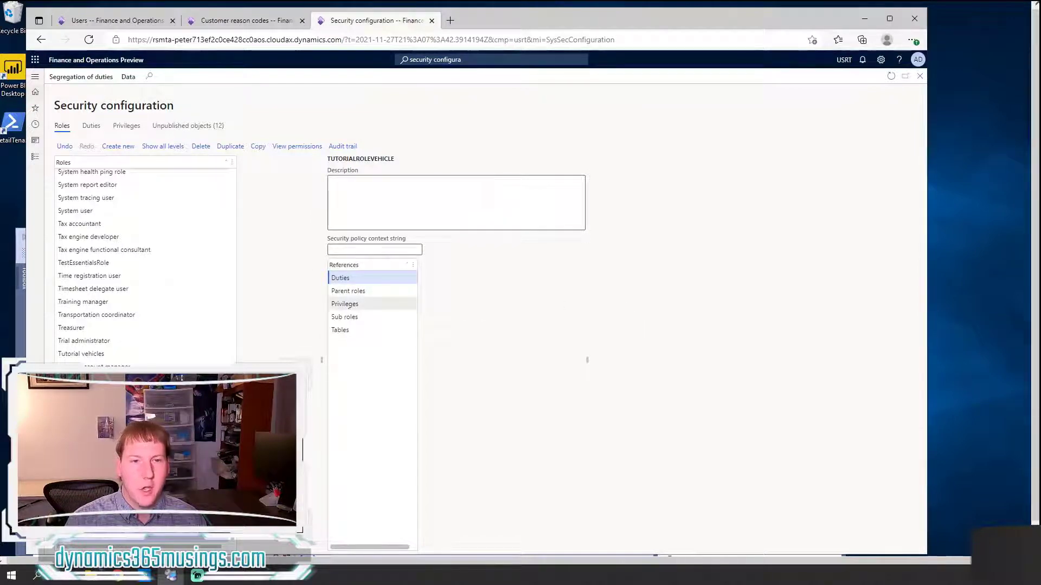
pyautogui.click(349, 305)
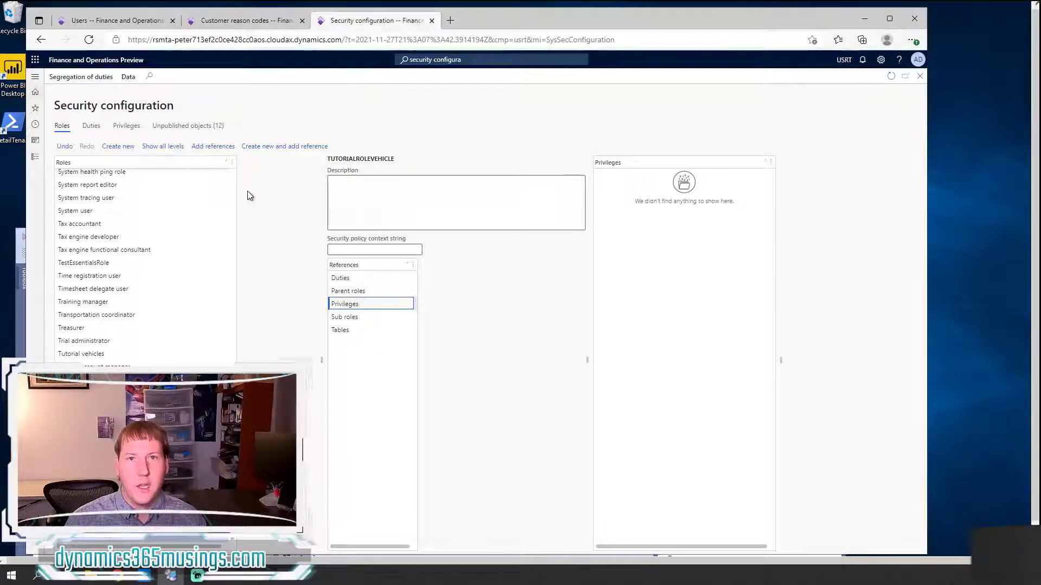
pyautogui.click(213, 146)
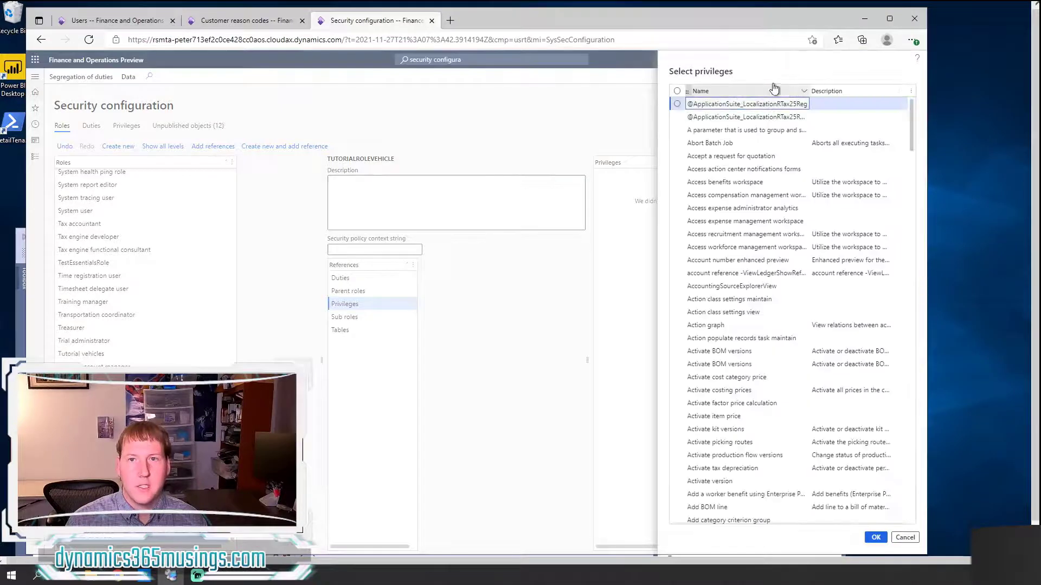
pyautogui.click(805, 92)
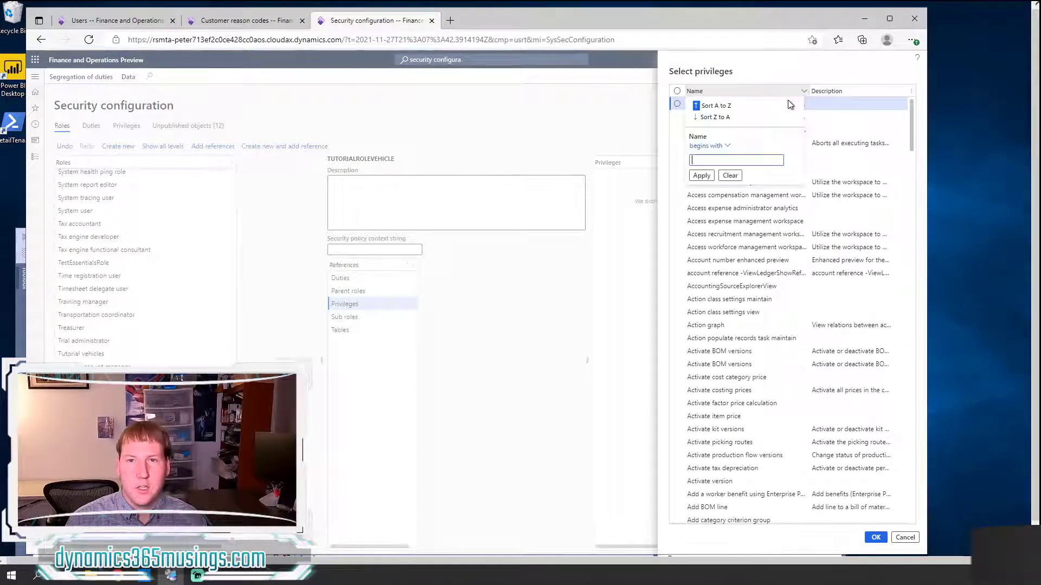
pyautogui.write('tutorial')
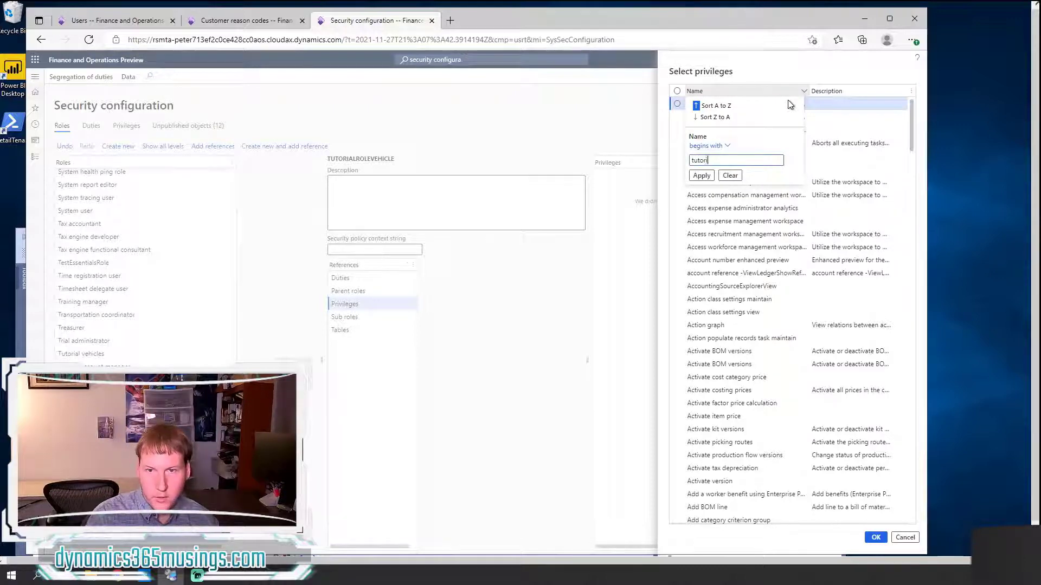
pyautogui.click(700, 176)
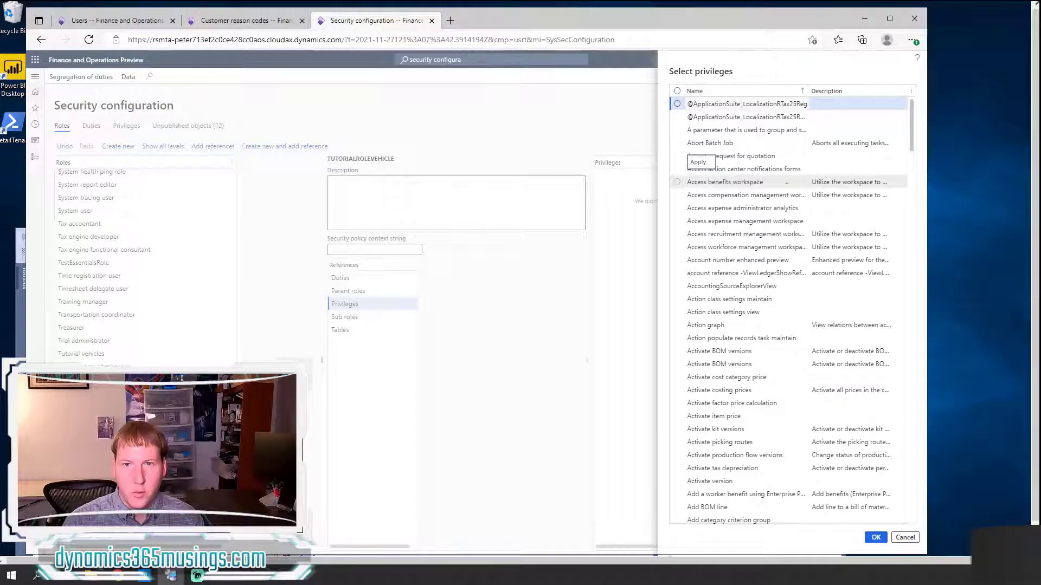
pyautogui.press('Down')
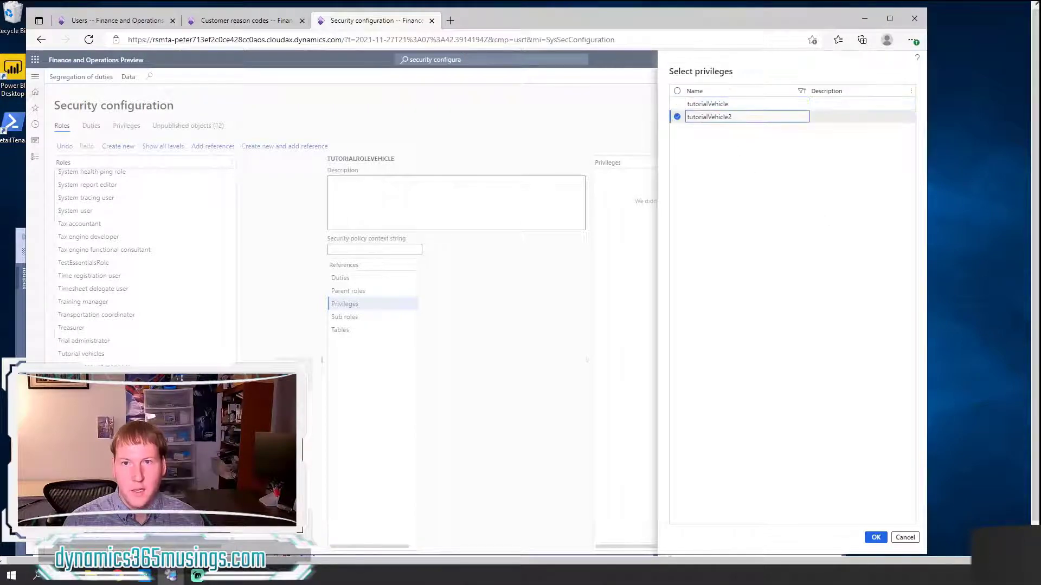
pyautogui.click(677, 119)
pyautogui.click(678, 118)
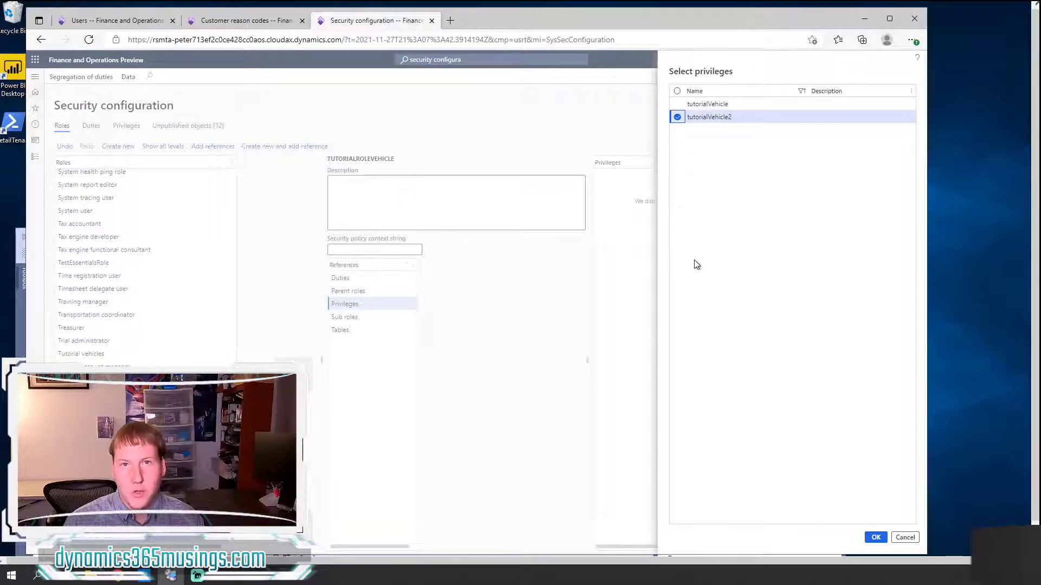
pyautogui.click(875, 538)
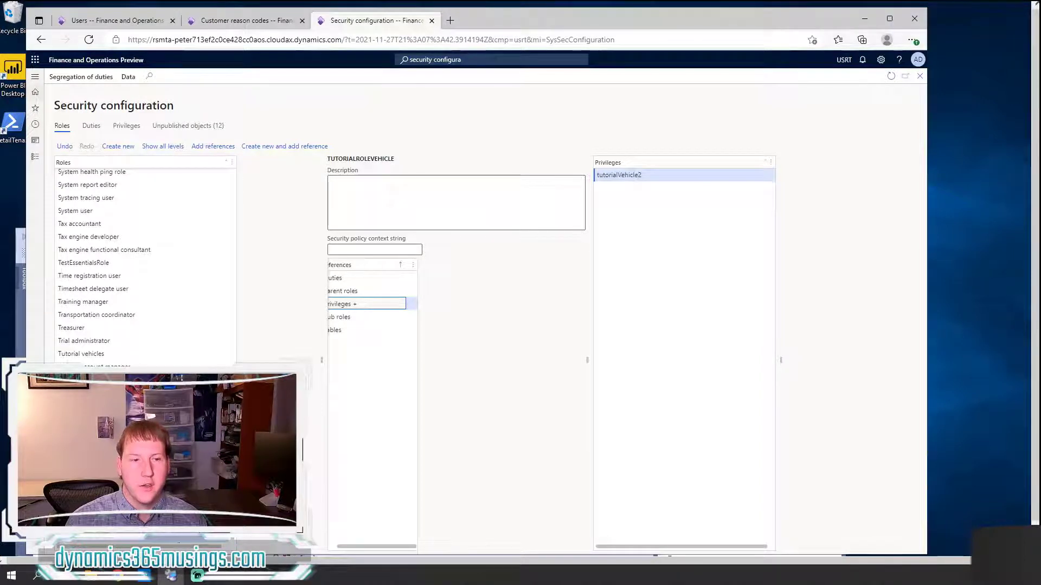
# Review the list of unpublished security objects and return to the roles.
pyautogui.click(176, 130)
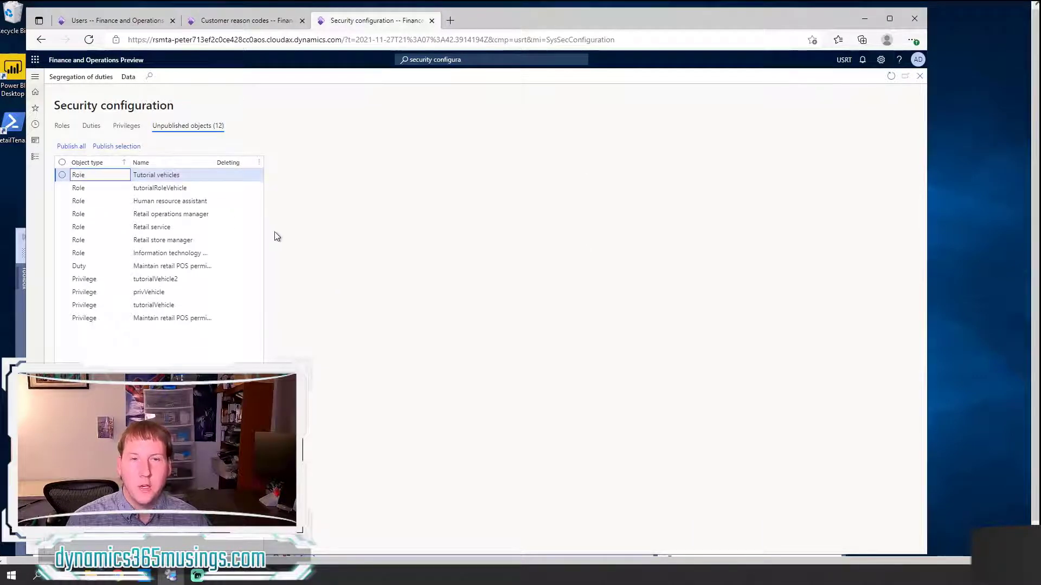
pyautogui.click(59, 129)
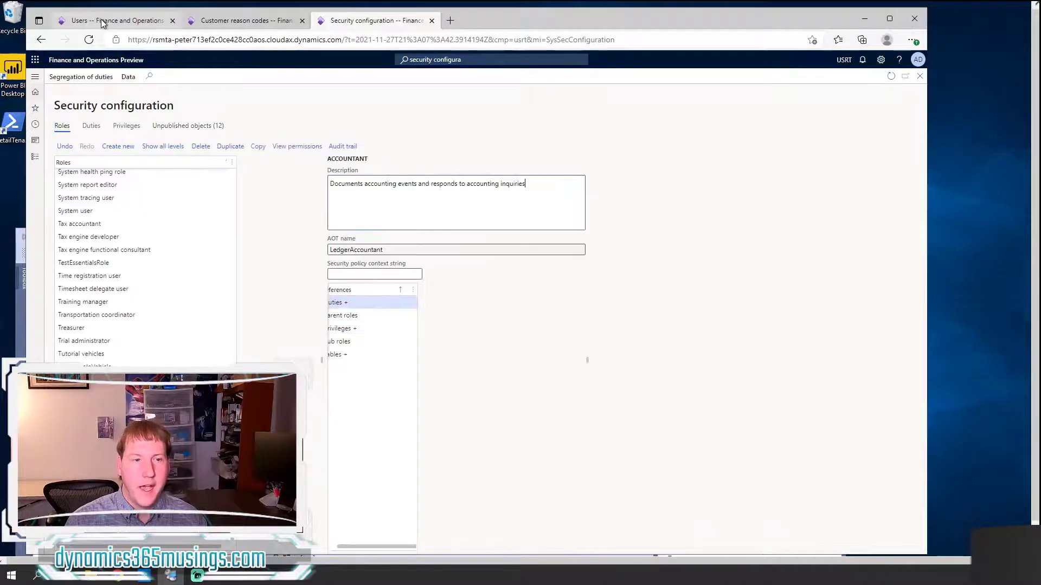
# Try to assign a role whose name begins with "tutorial" to the user, clear the filter, browse the roles and cancel the assignment.
pyautogui.click(103, 21)
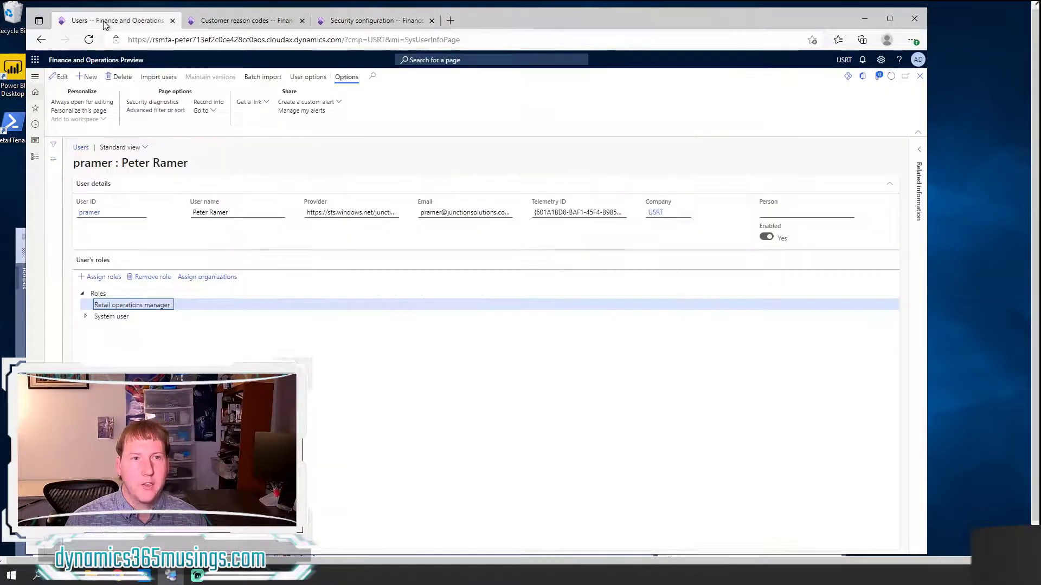
pyautogui.click(109, 279)
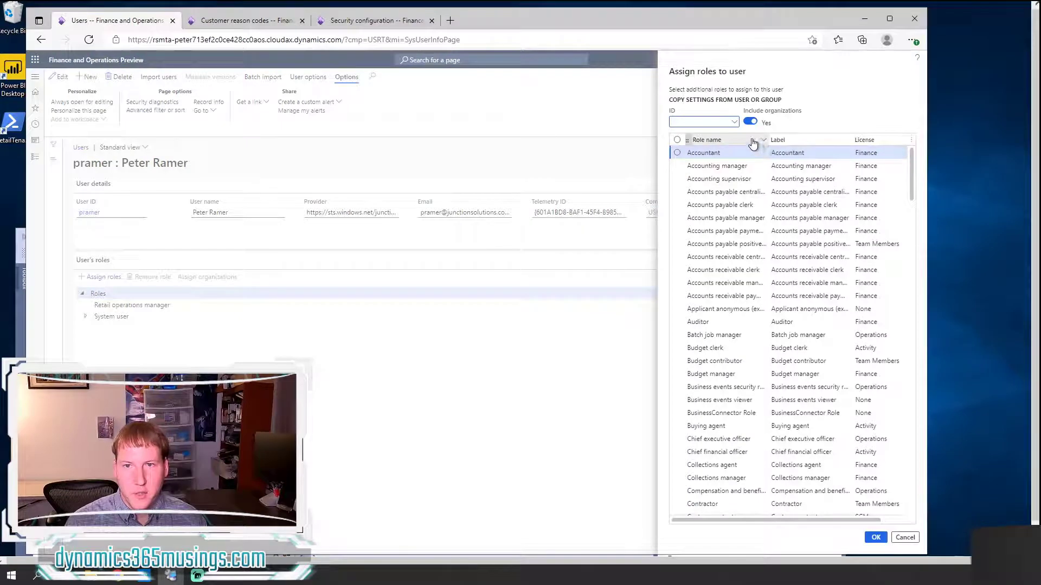
pyautogui.click(752, 143)
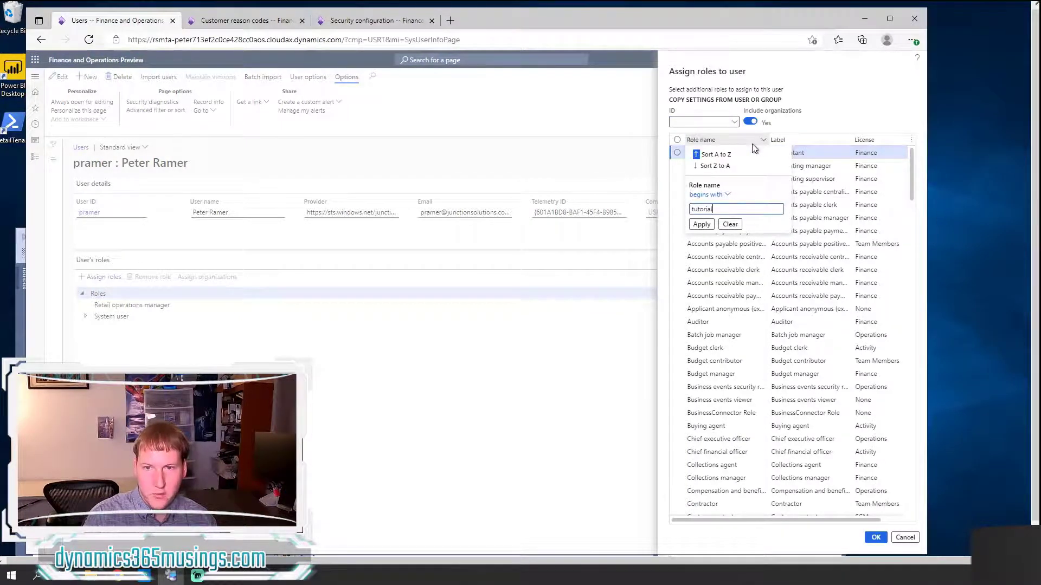
pyautogui.click(701, 224)
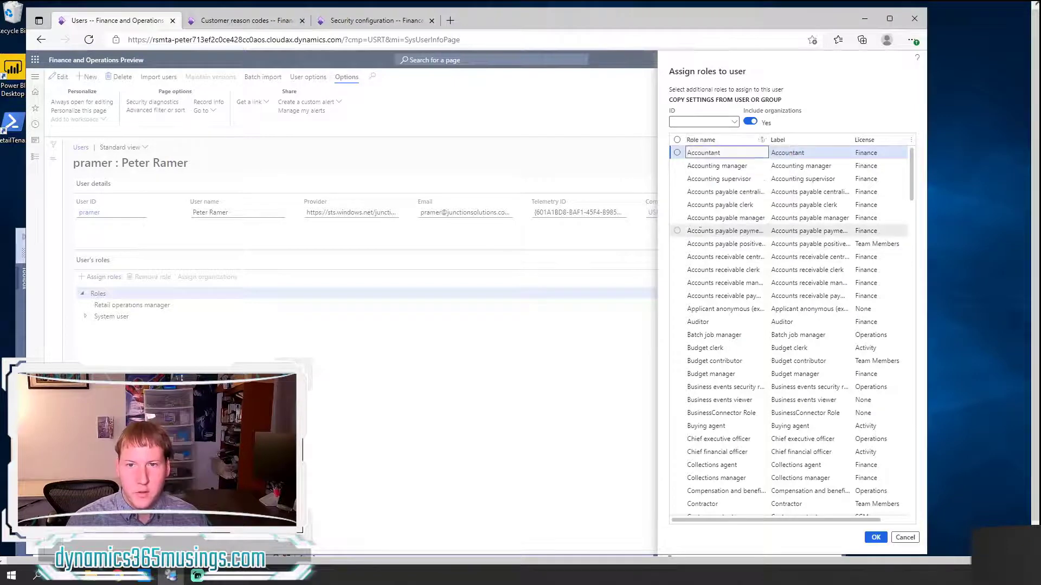
pyautogui.click(758, 143)
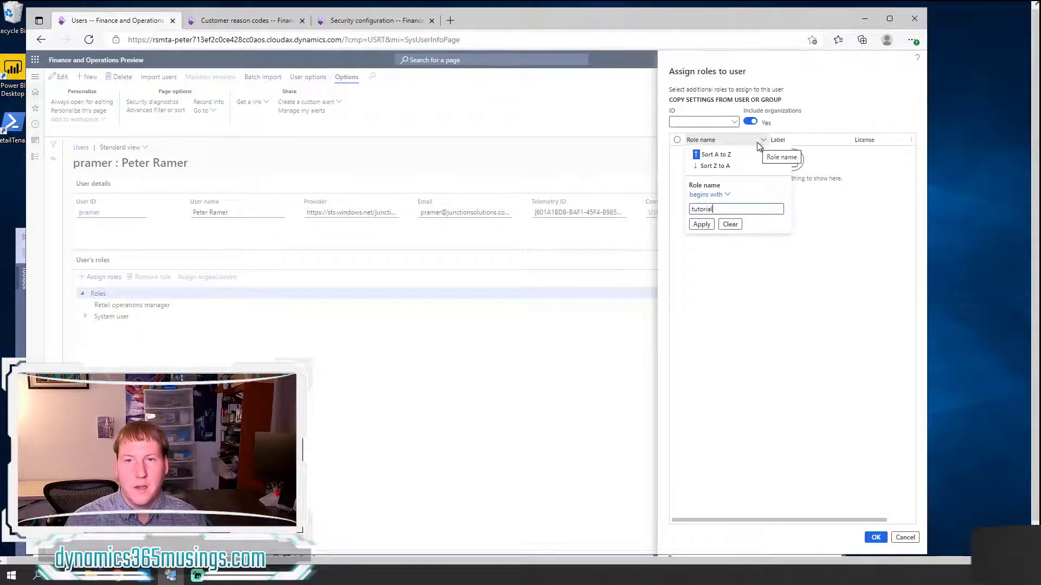
pyautogui.click(730, 223)
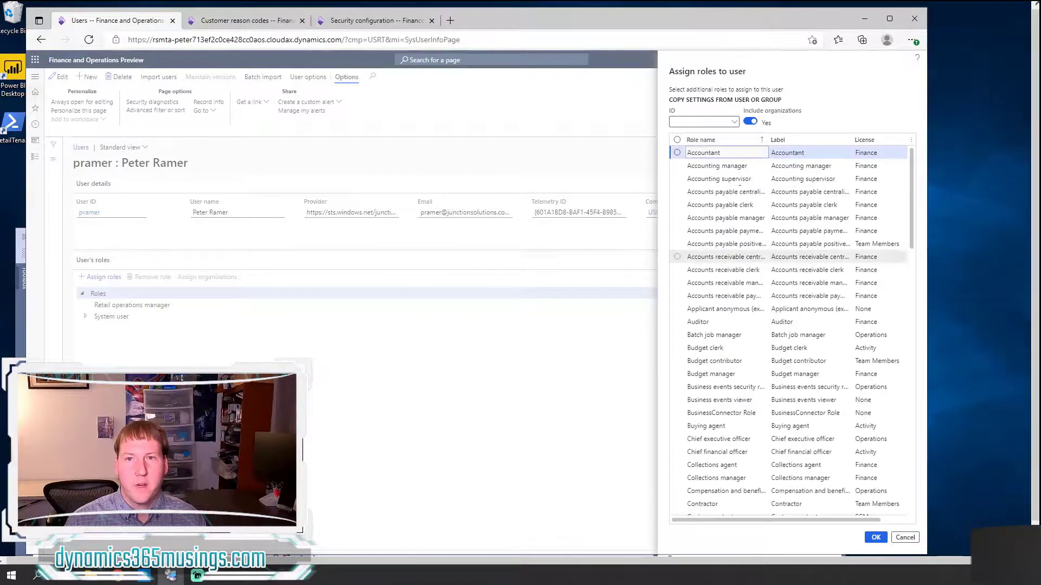
pyautogui.scroll(-10, 781, 255)
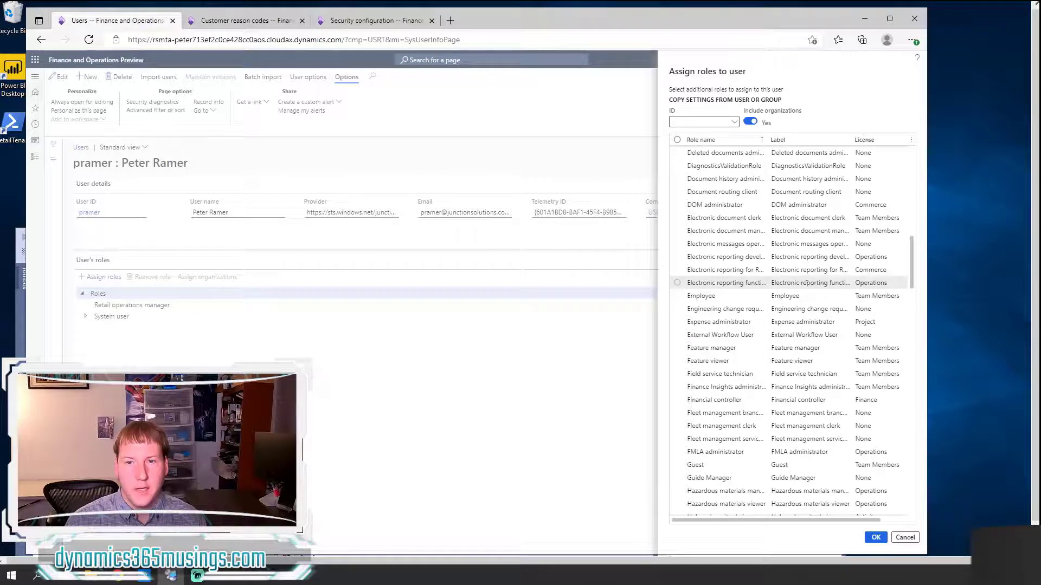
pyautogui.click(905, 537)
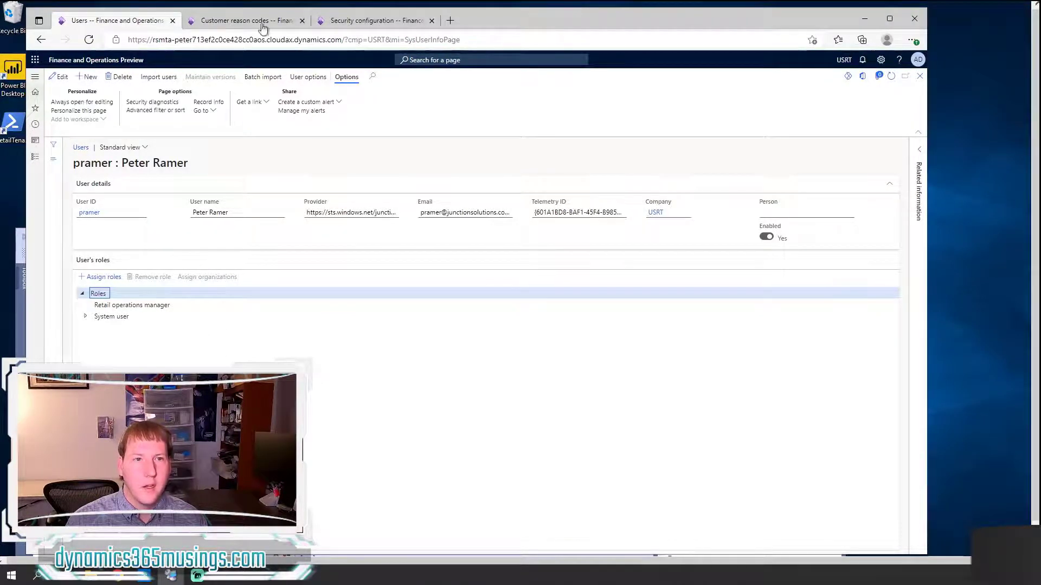
# Export the security configuration customizations to an XML file and dismiss the downloads list.
pyautogui.click(372, 22)
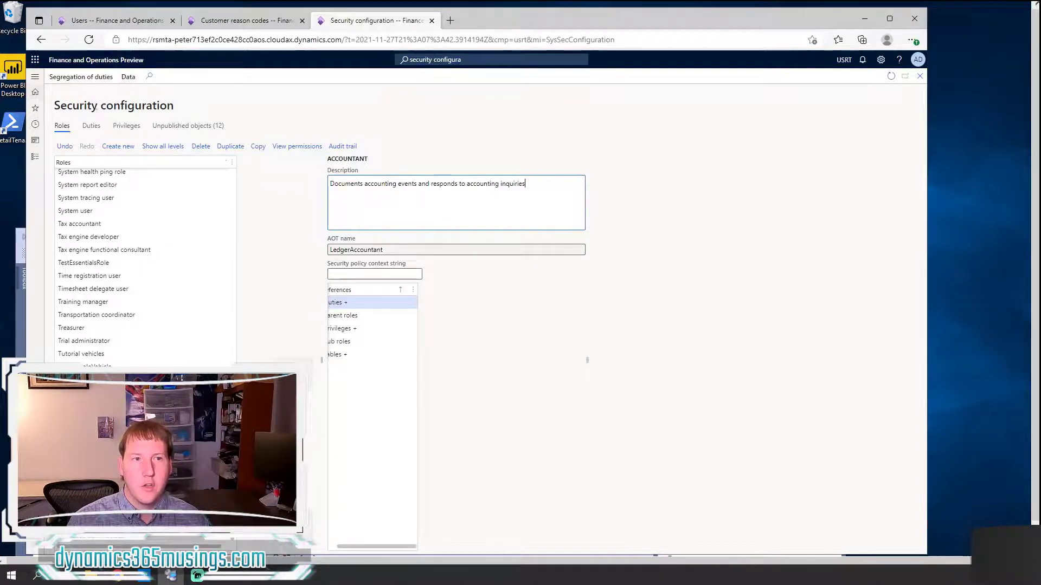
pyautogui.click(129, 78)
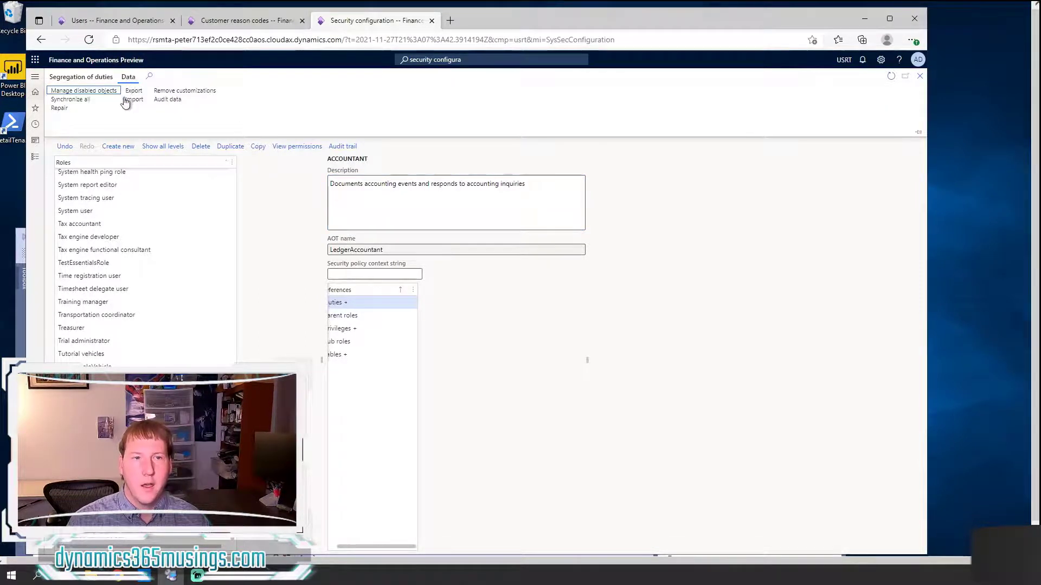
pyautogui.click(136, 95)
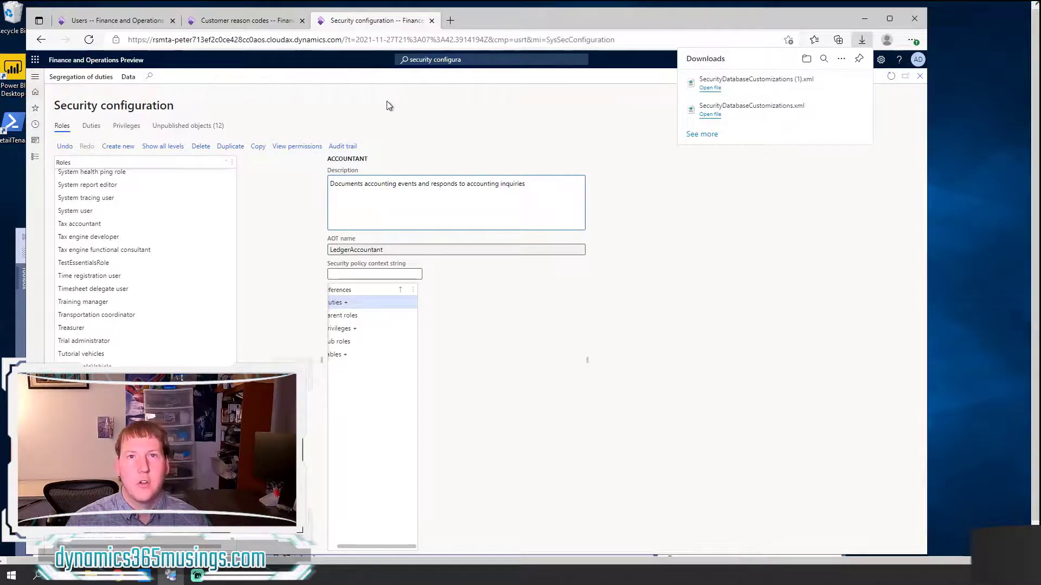
pyautogui.click(315, 107)
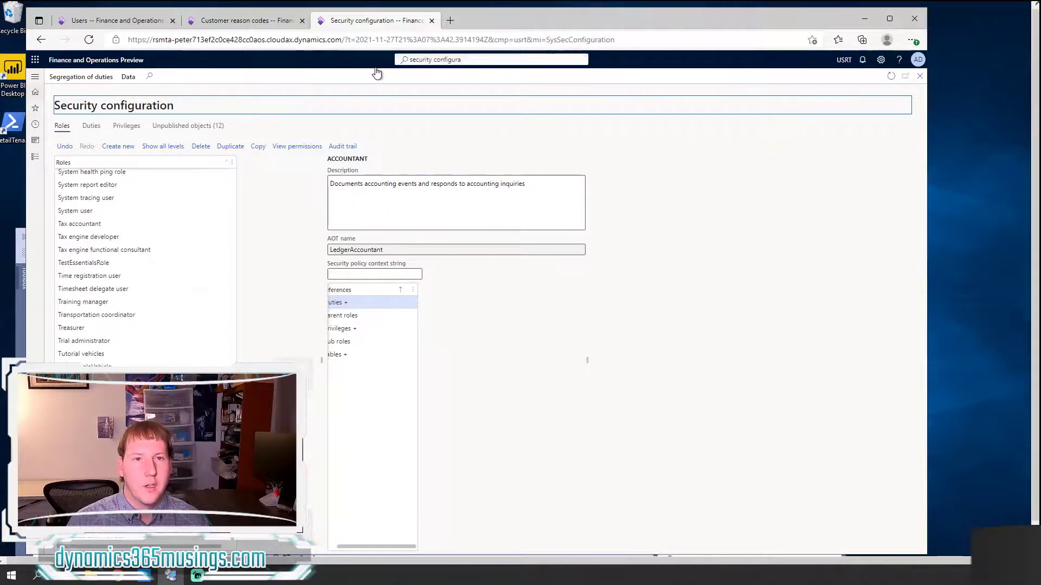
# View the file selection for importing security customizations and close it without choosing a file.
pyautogui.click(129, 78)
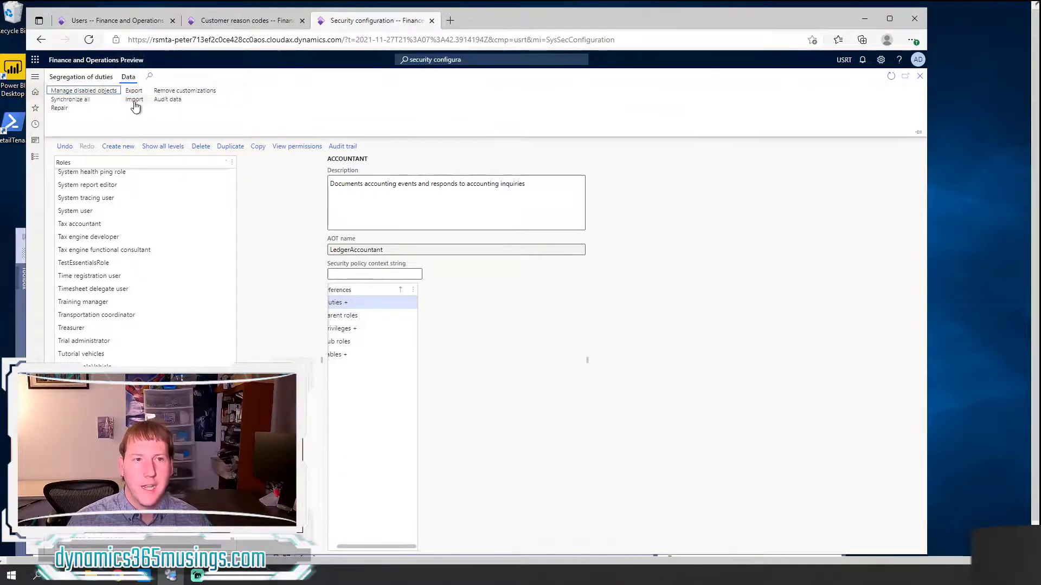
pyautogui.click(134, 99)
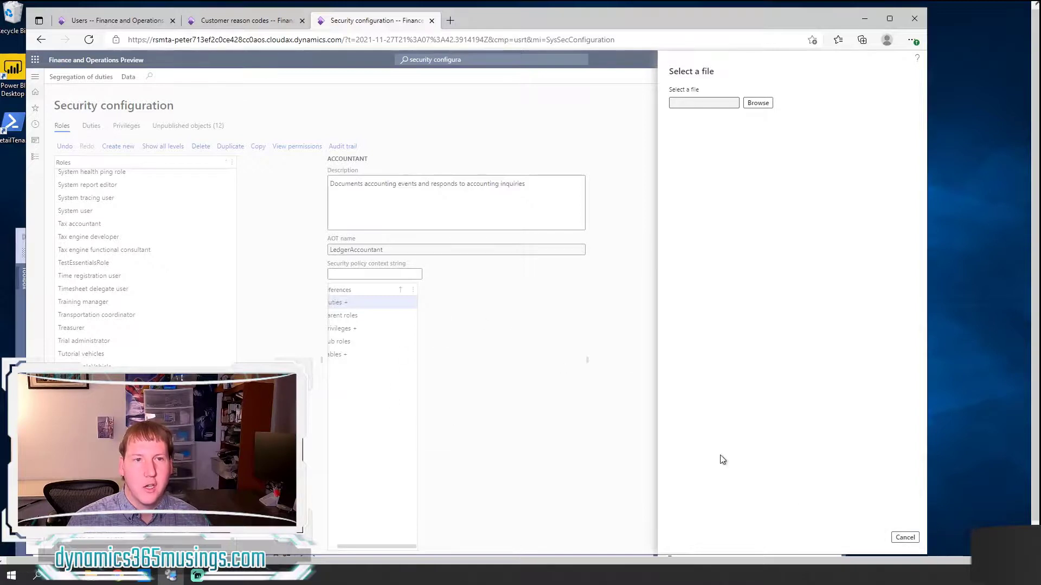
pyautogui.click(913, 536)
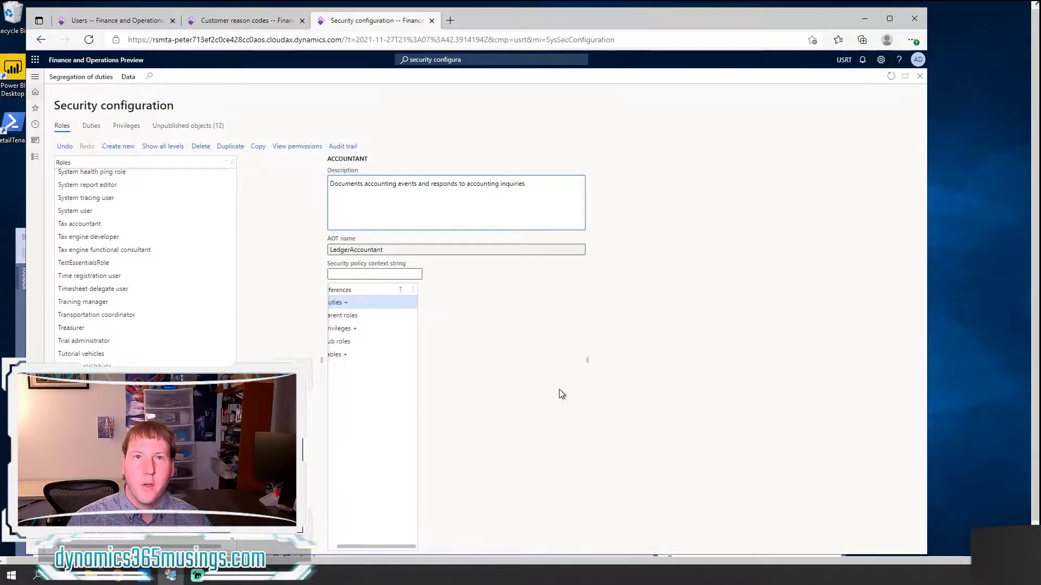